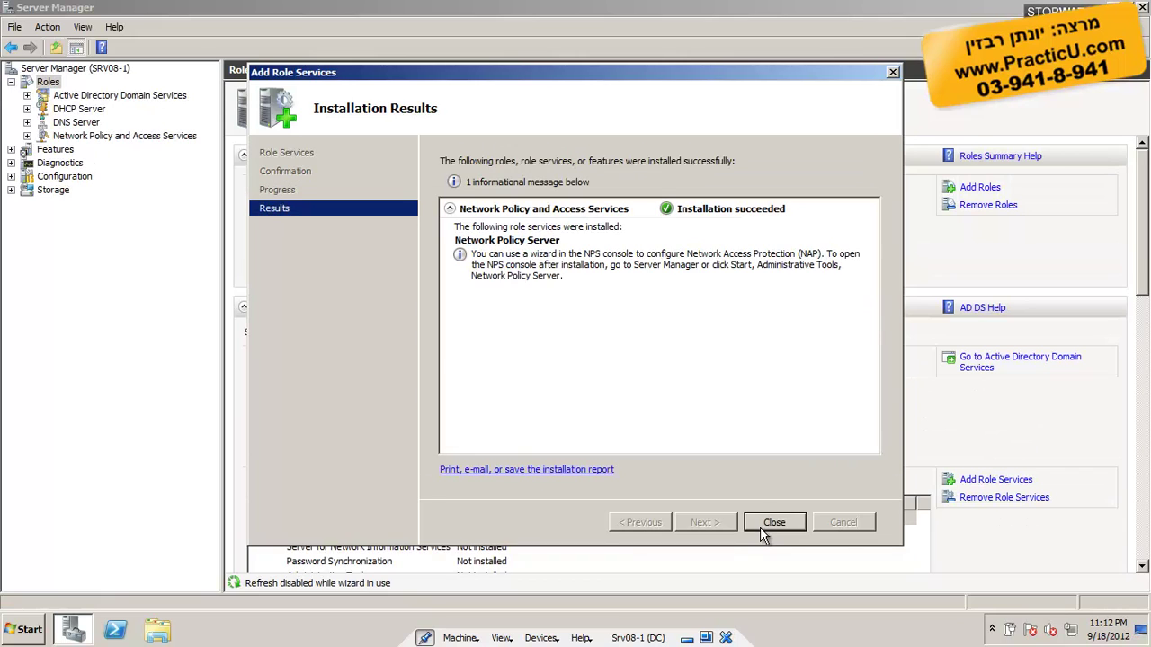
Close the role installation results and browse the connection request policies and network policies under NPS (Local)
click(777, 522)
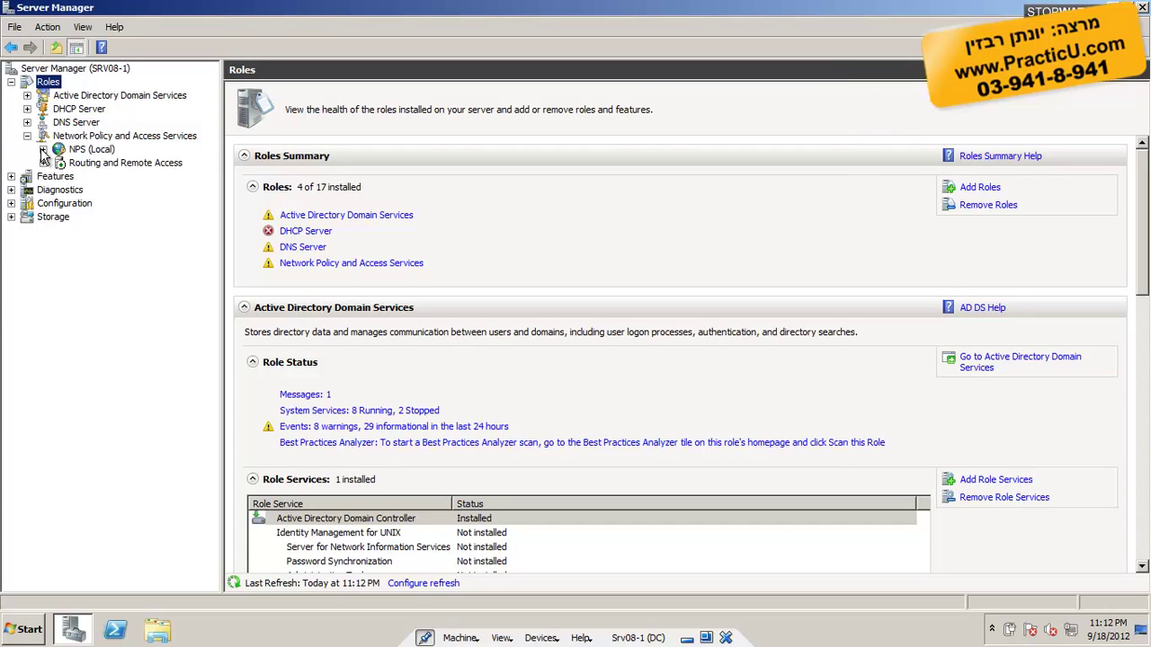
click(43, 150)
click(68, 151)
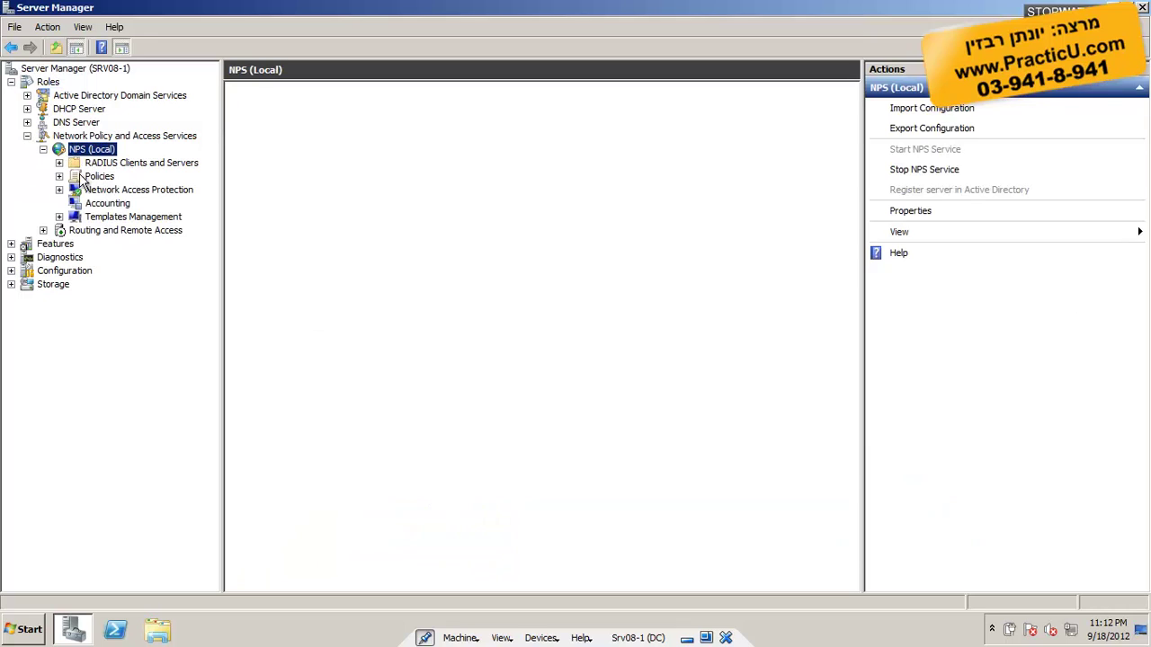
click(92, 177)
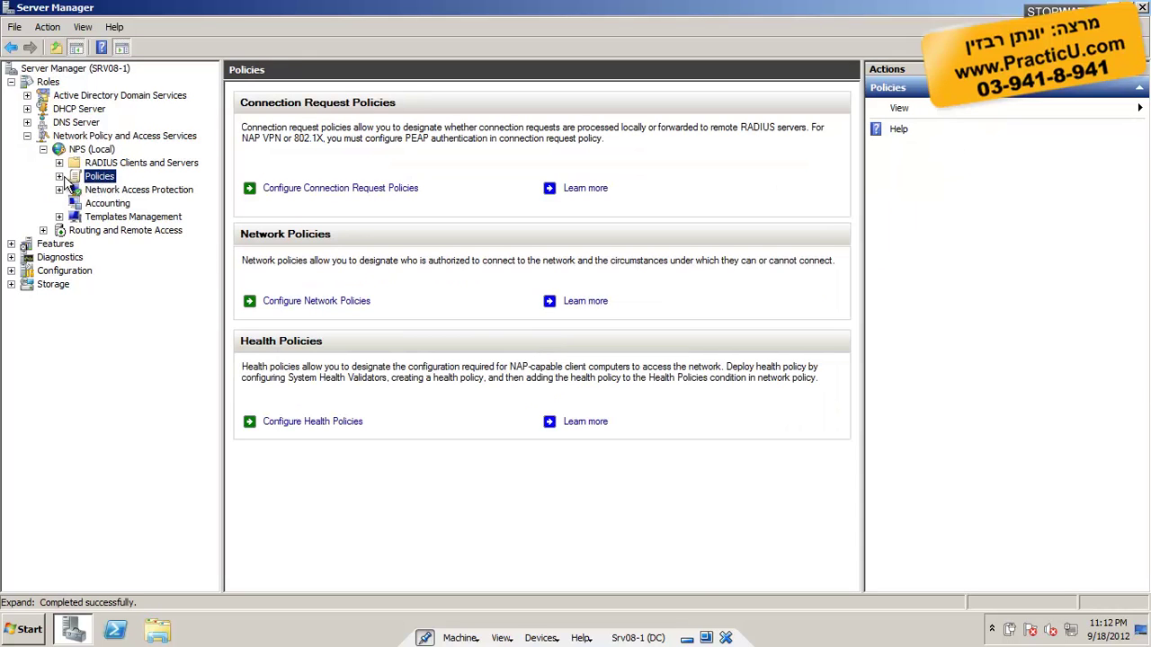
click(61, 177)
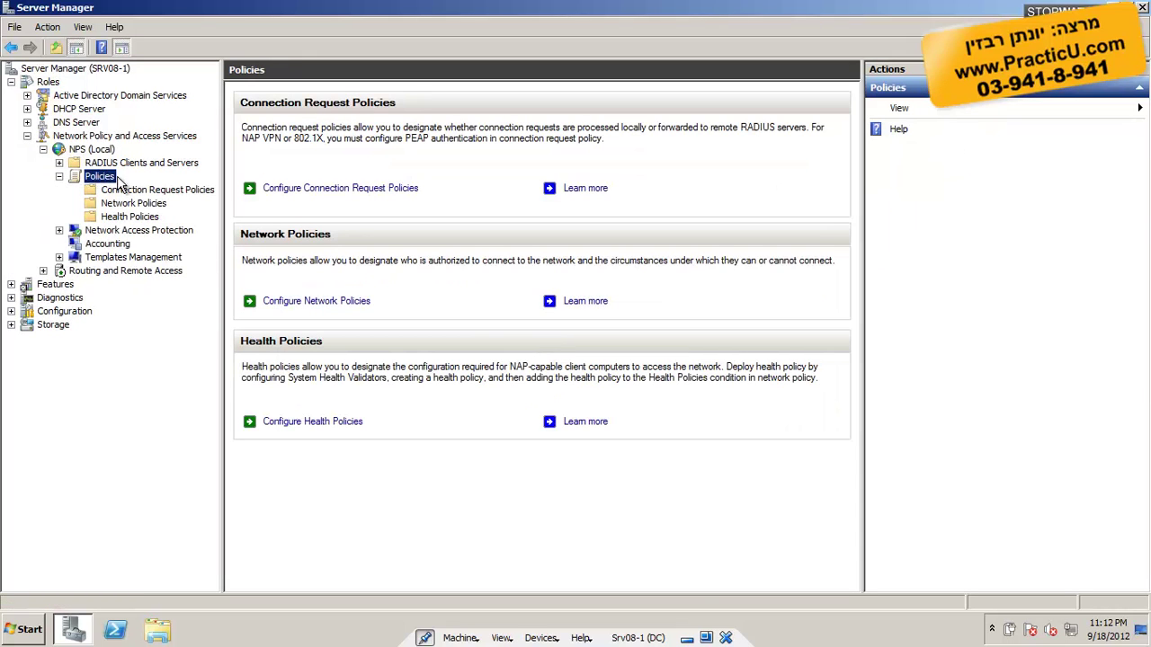
click(176, 197)
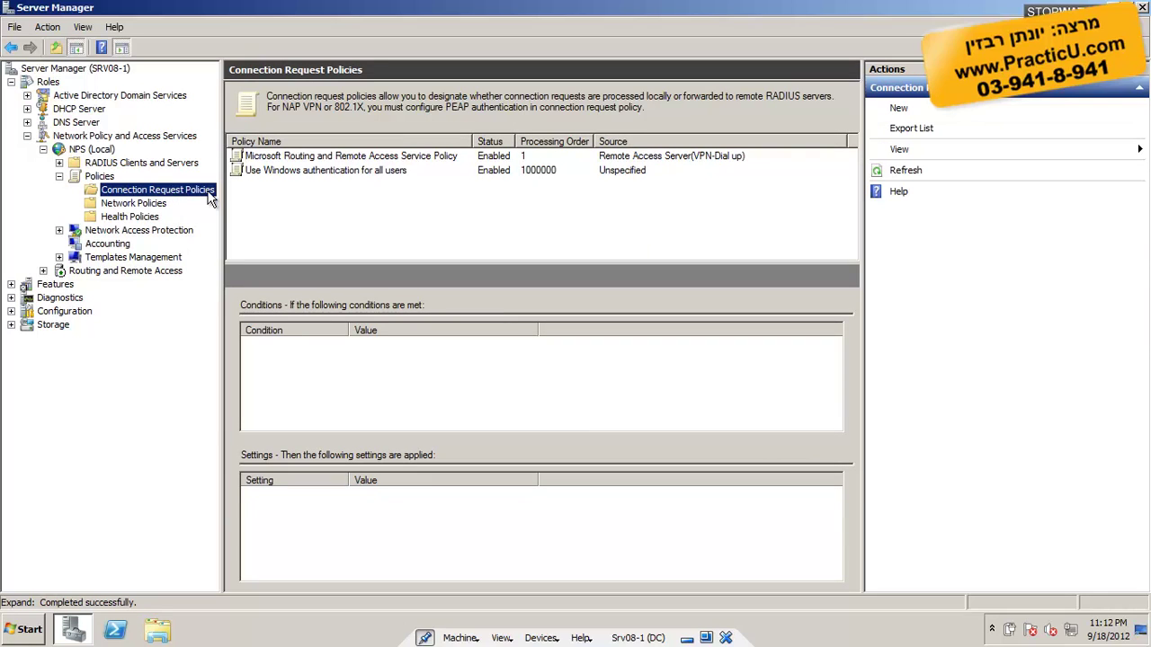
click(157, 206)
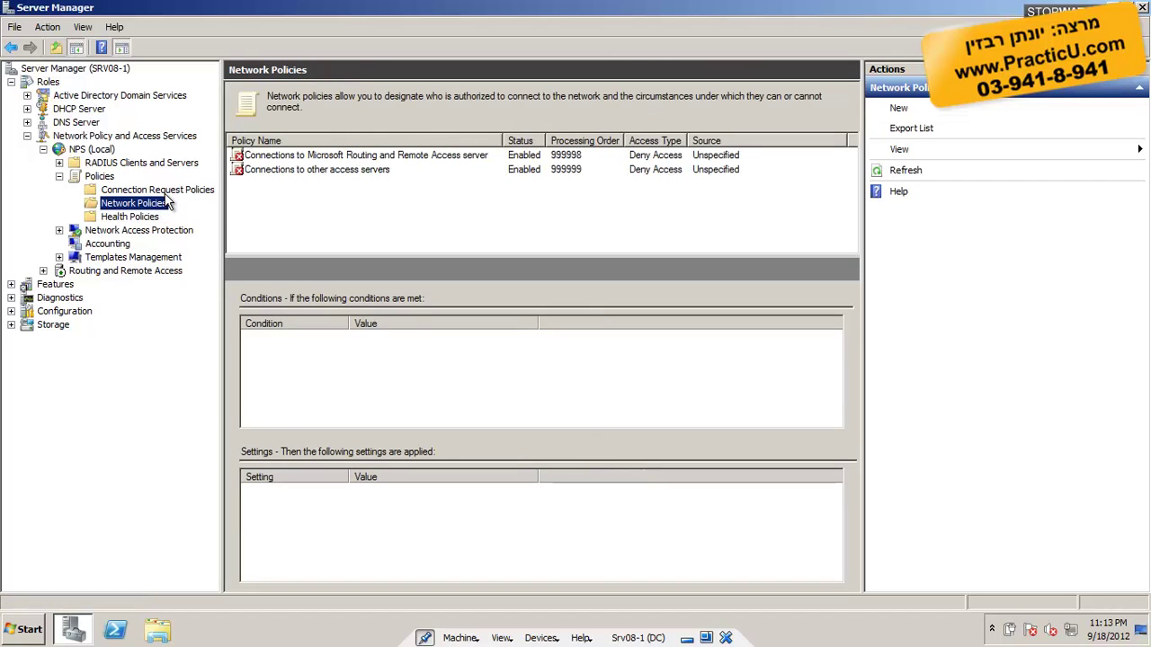
Start a new connection request policy named Managers with Remote Access Server(VPN-Dial up) as the network access server type
click(166, 192)
right_click(164, 191)
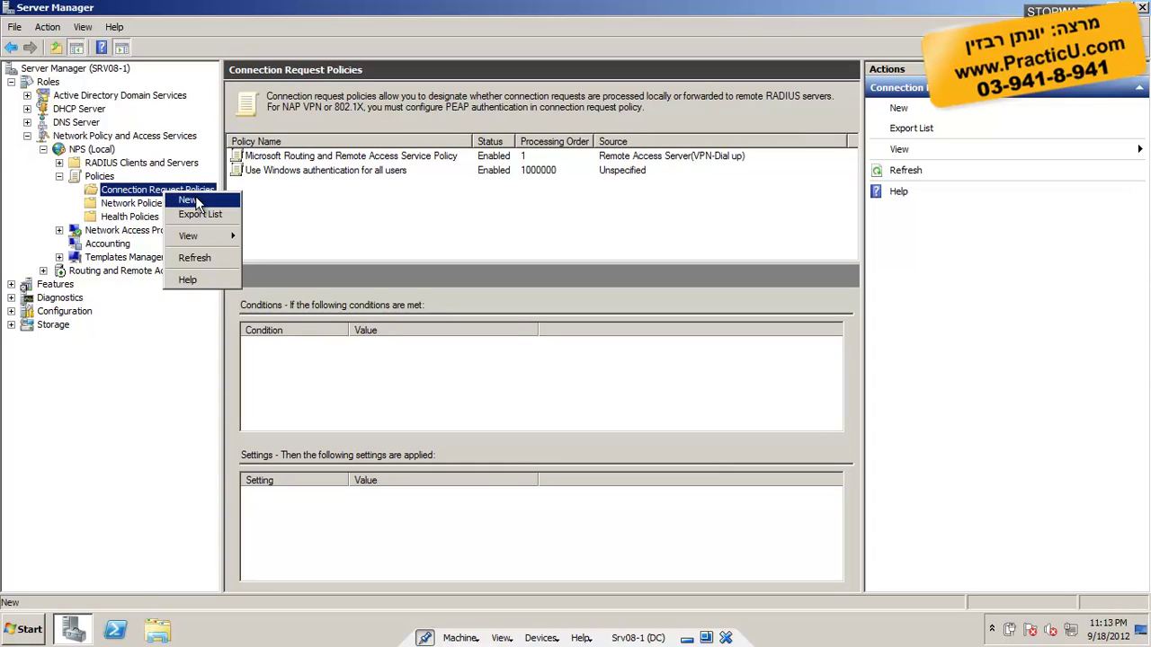
click(188, 200)
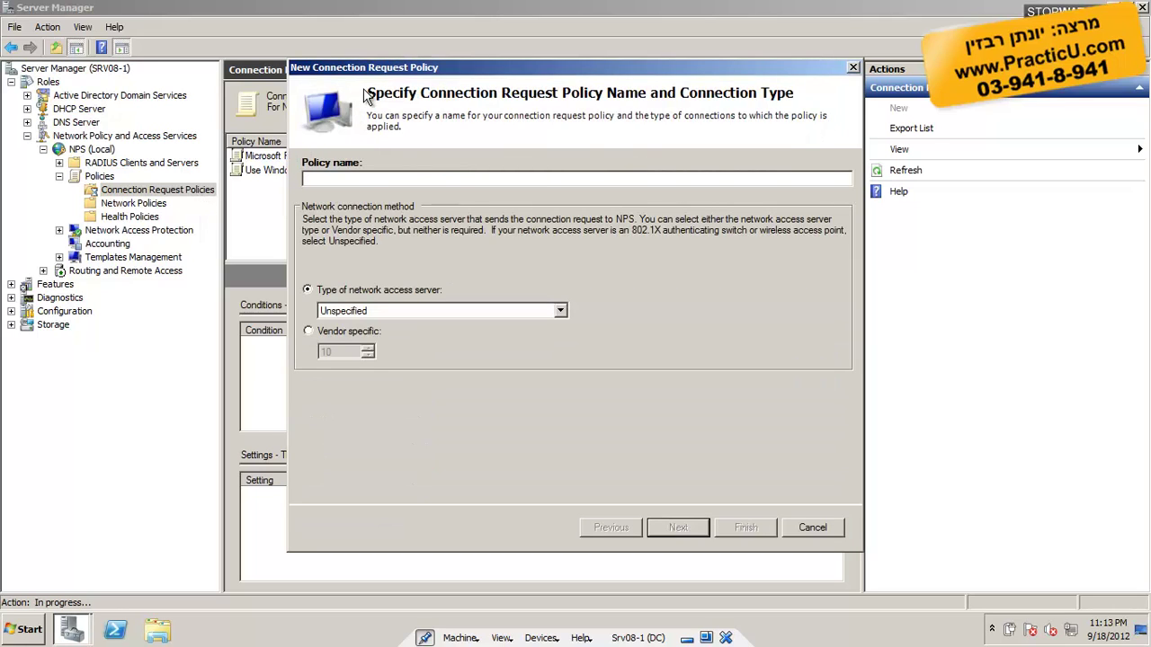
drag(389, 72, 283, 61)
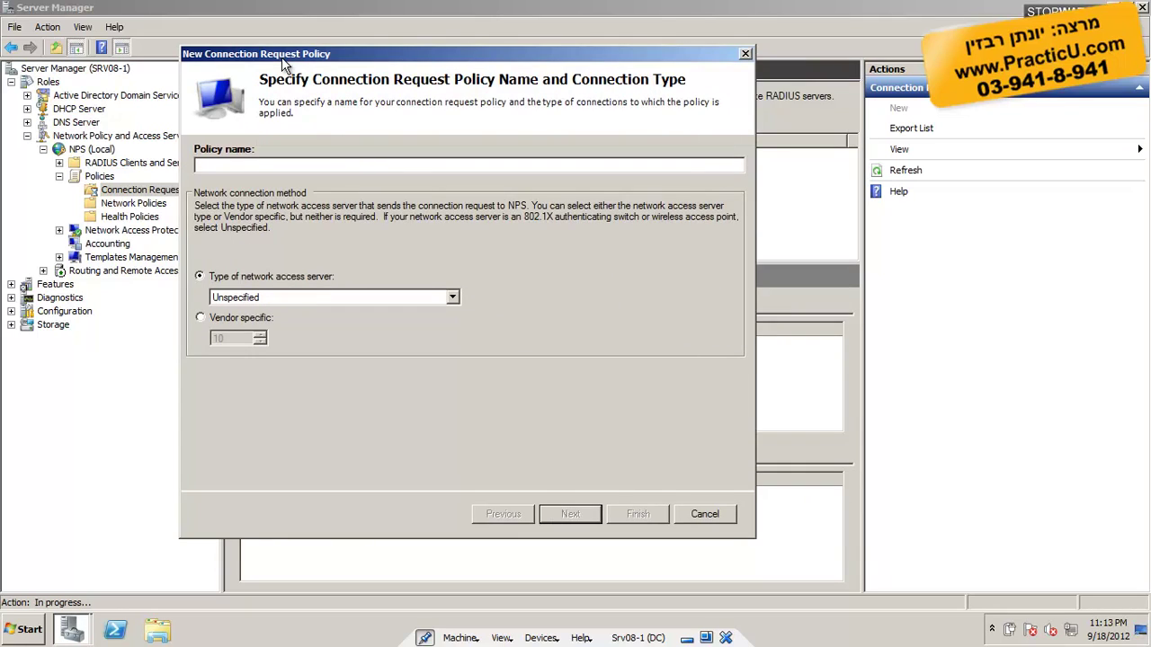
text(Managers)
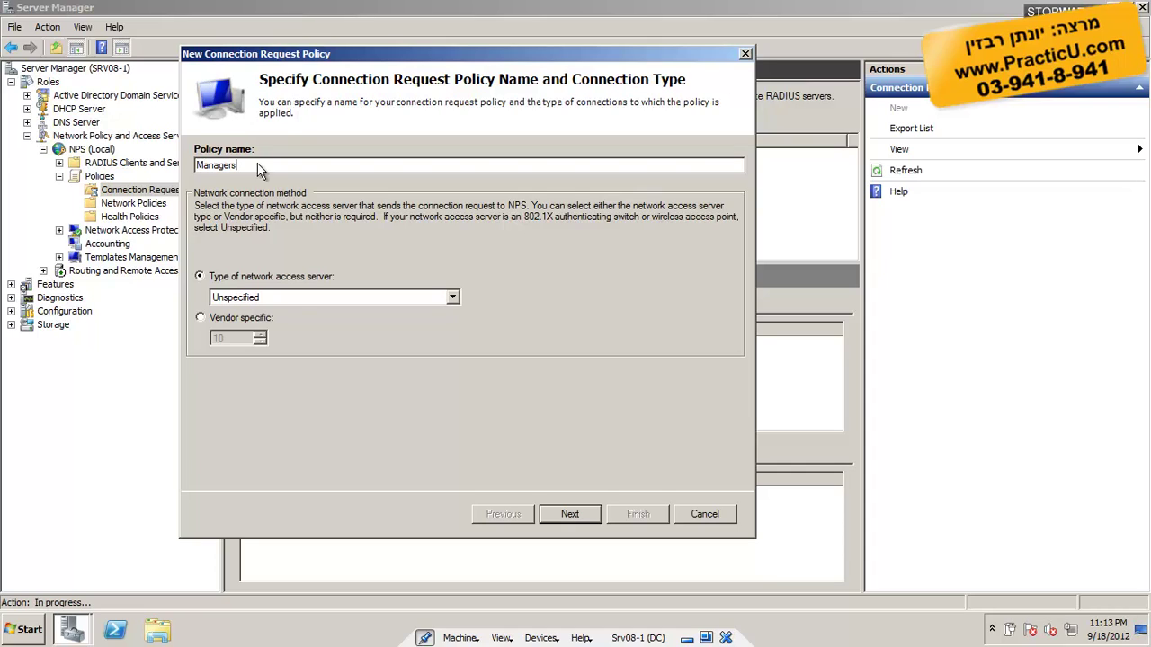
click(297, 297)
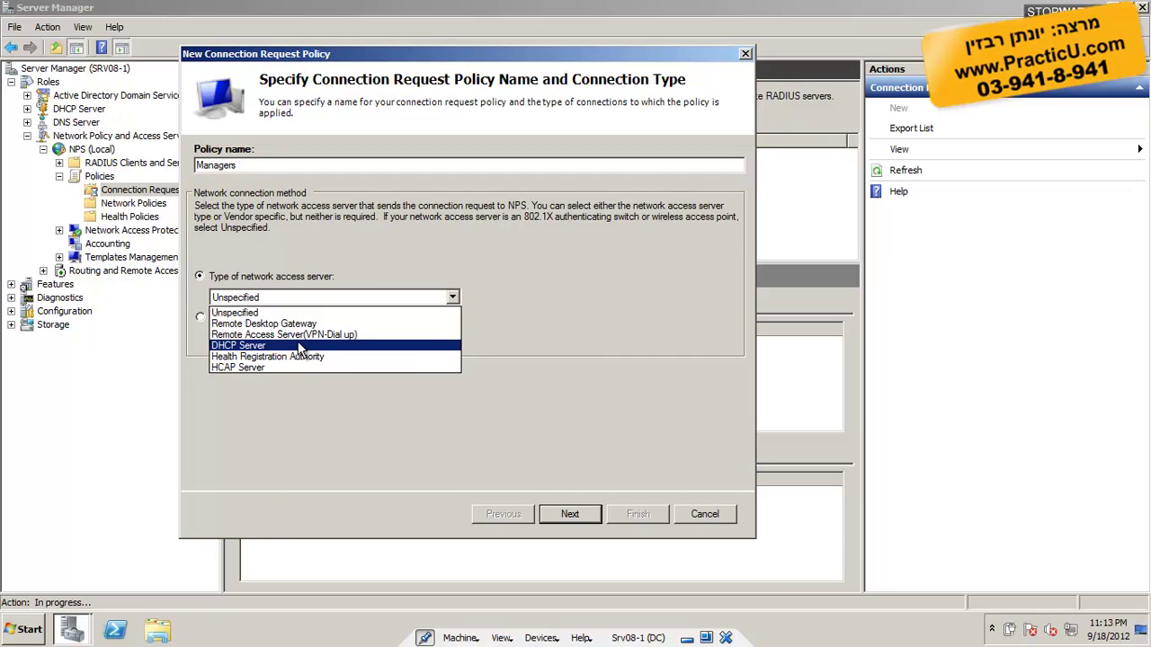
click(306, 334)
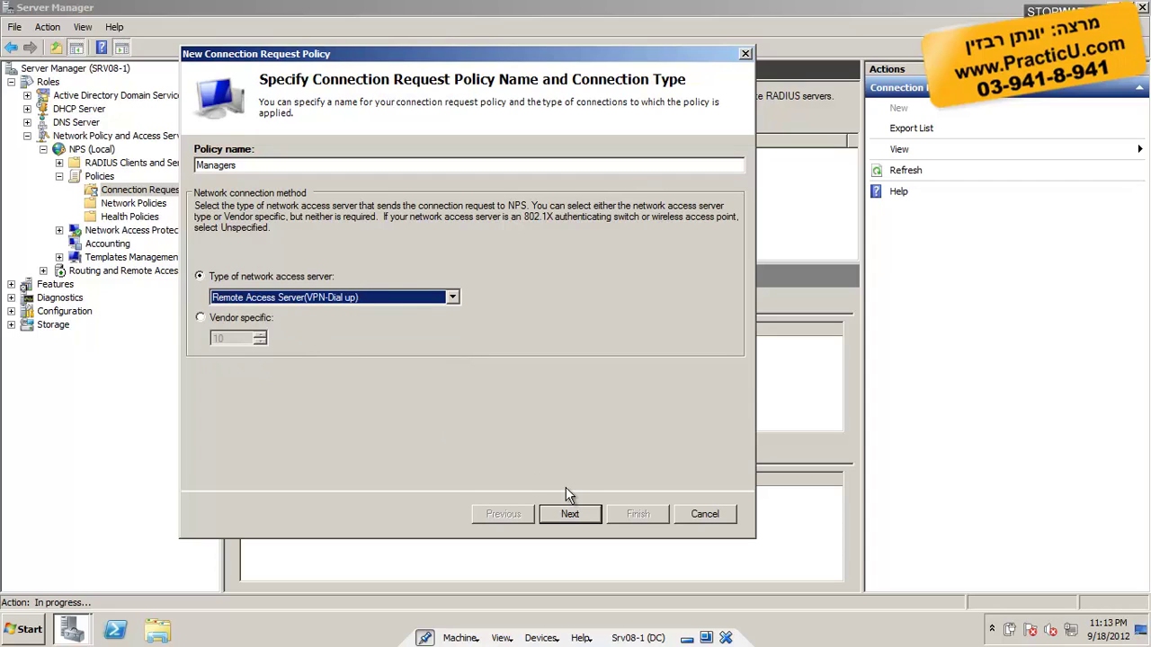
click(568, 514)
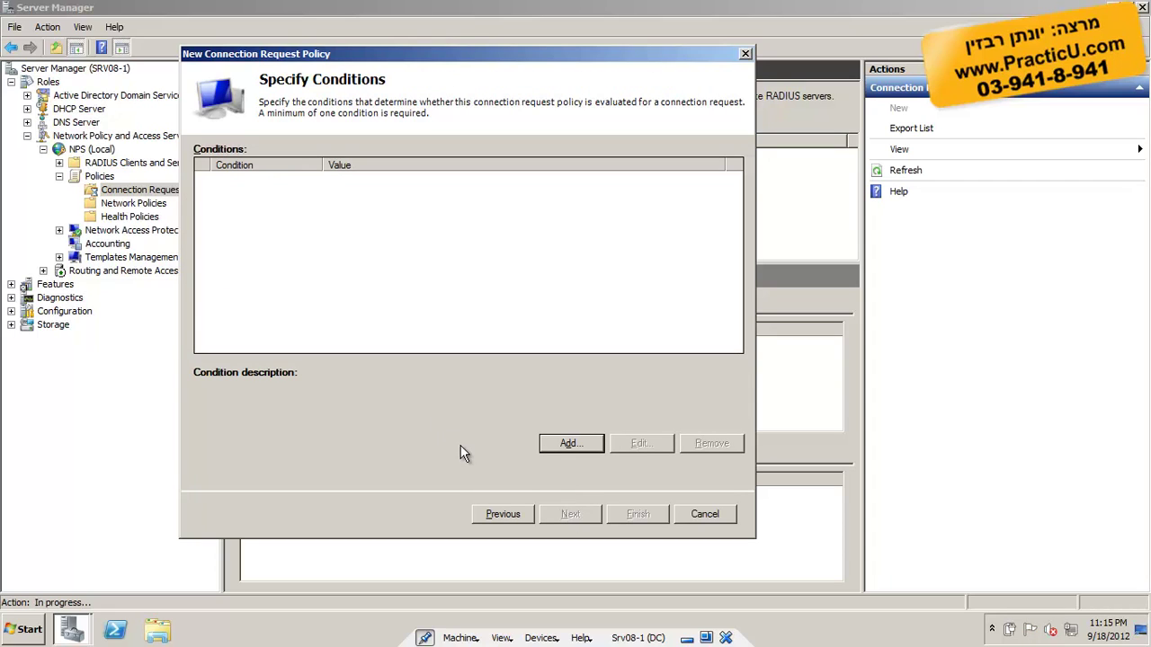
Add a day and time restrictions condition that permits connections Sunday through Friday from 7:00 AM to 6:00 PM
click(558, 445)
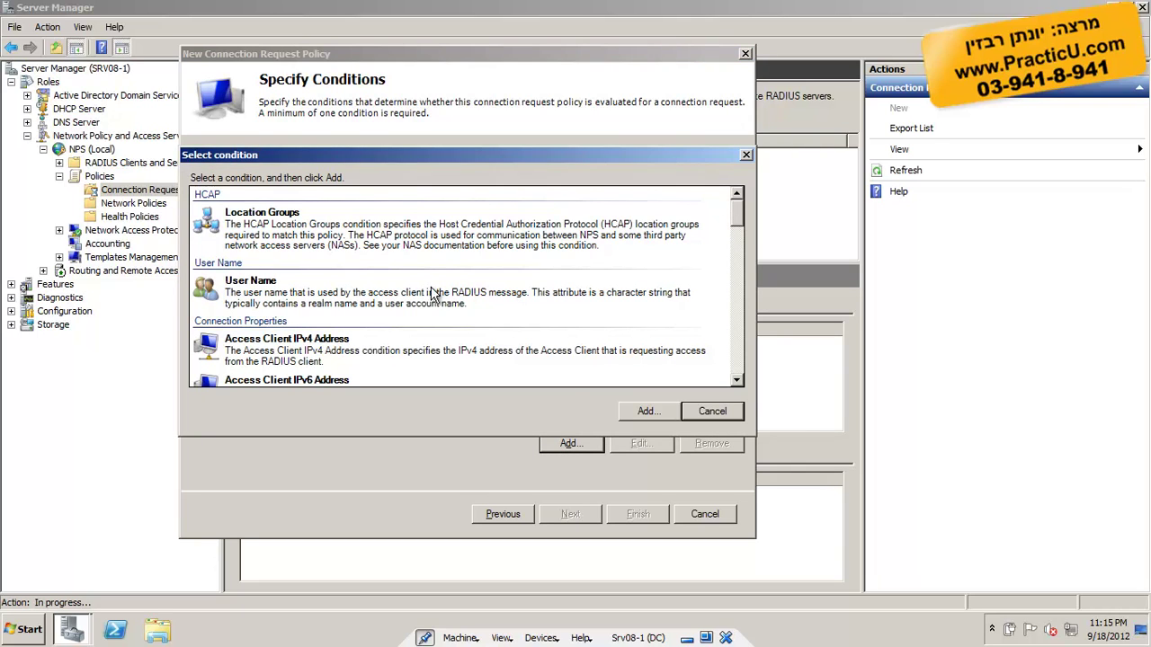
double_click(432, 240)
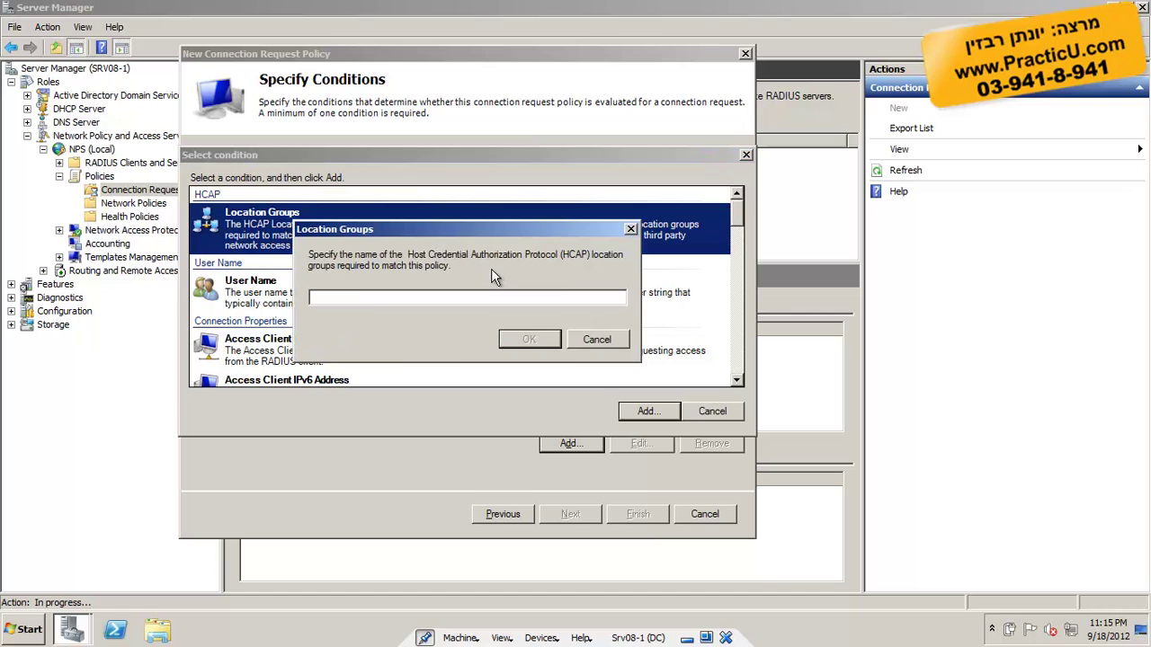
click(604, 338)
drag(739, 226, 734, 289)
double_click(416, 231)
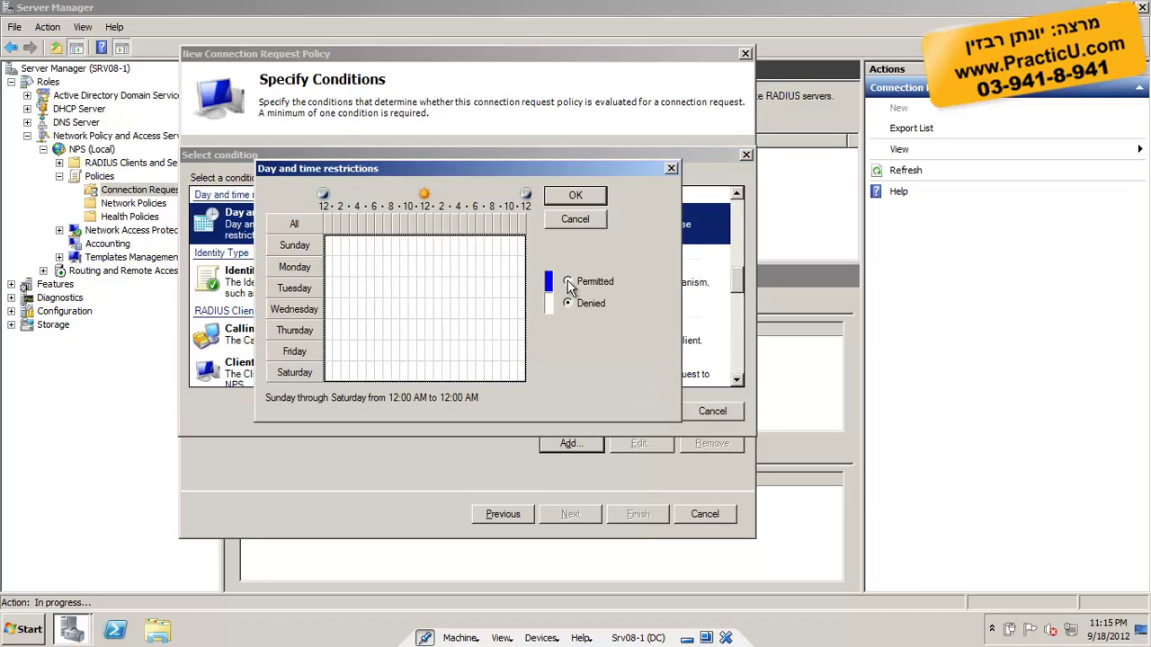
drag(385, 239, 476, 356)
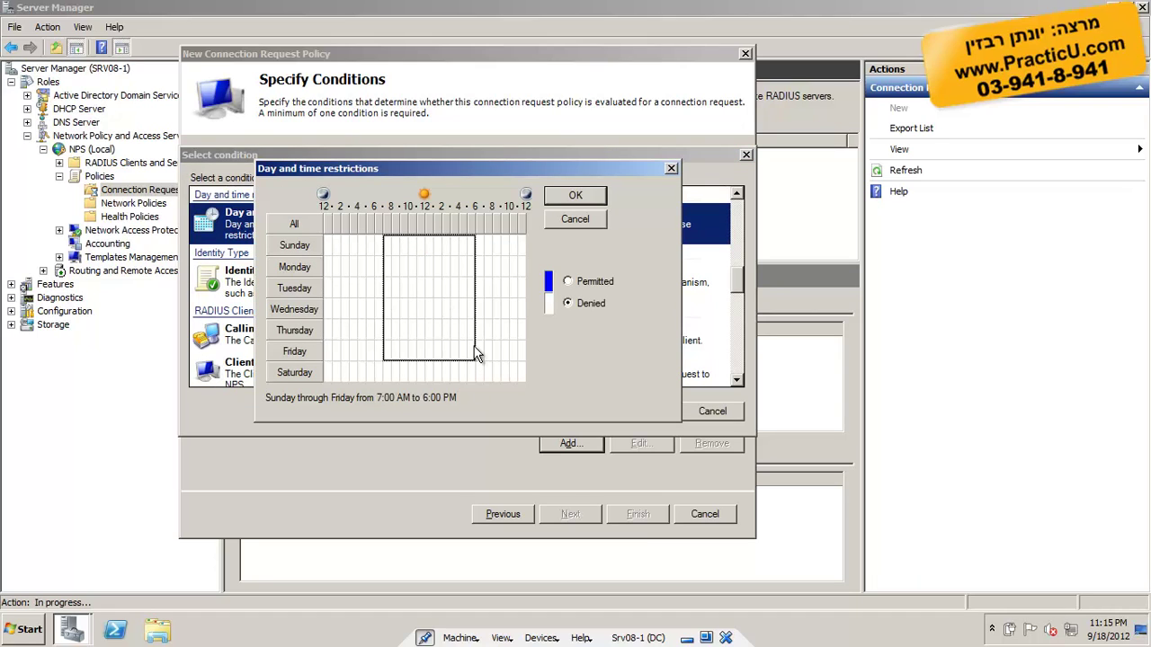
click(579, 284)
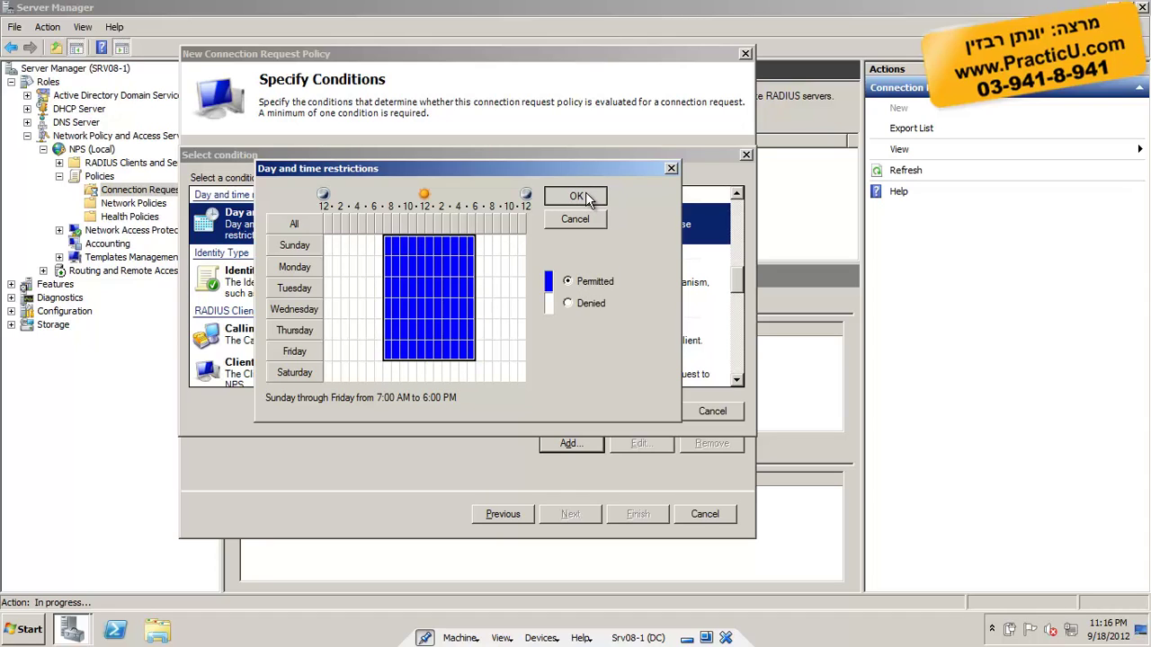
click(585, 192)
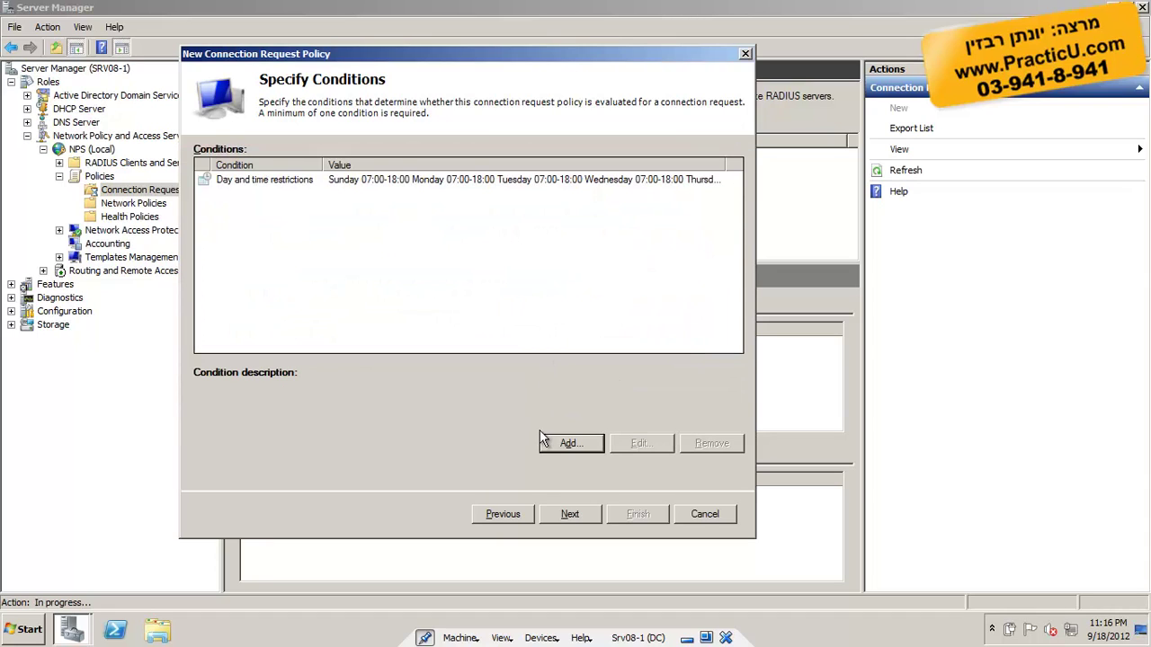
Keep authenticating requests on this server and leave accounting forwarding unconfigured in the connection request forwarding settings
click(570, 514)
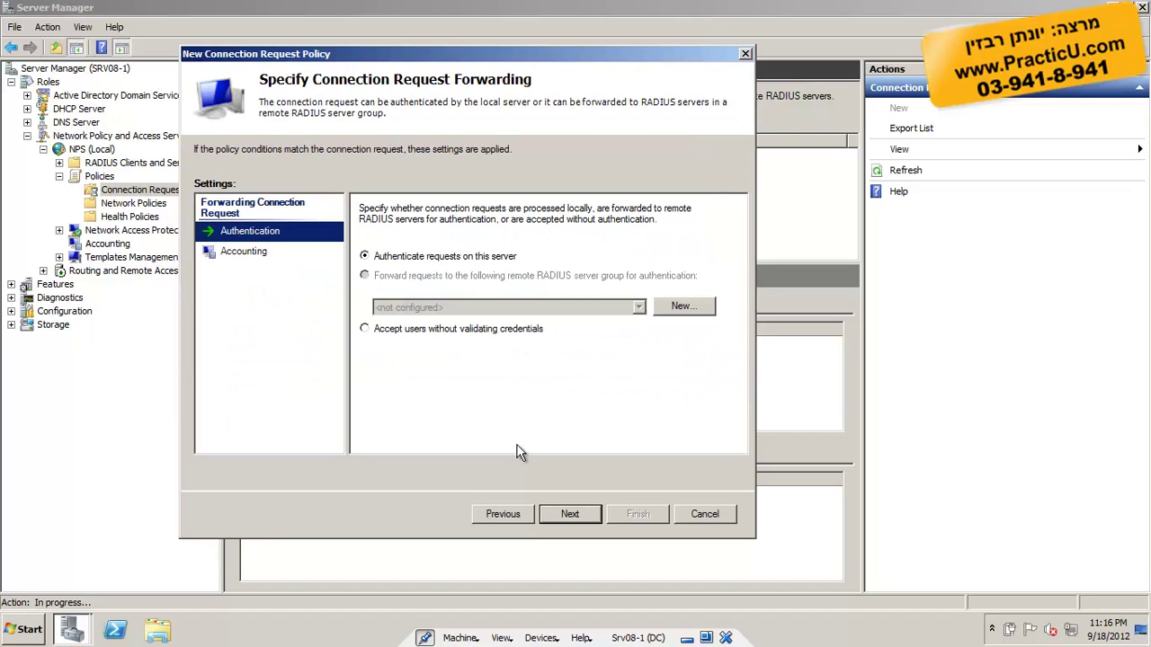
click(243, 253)
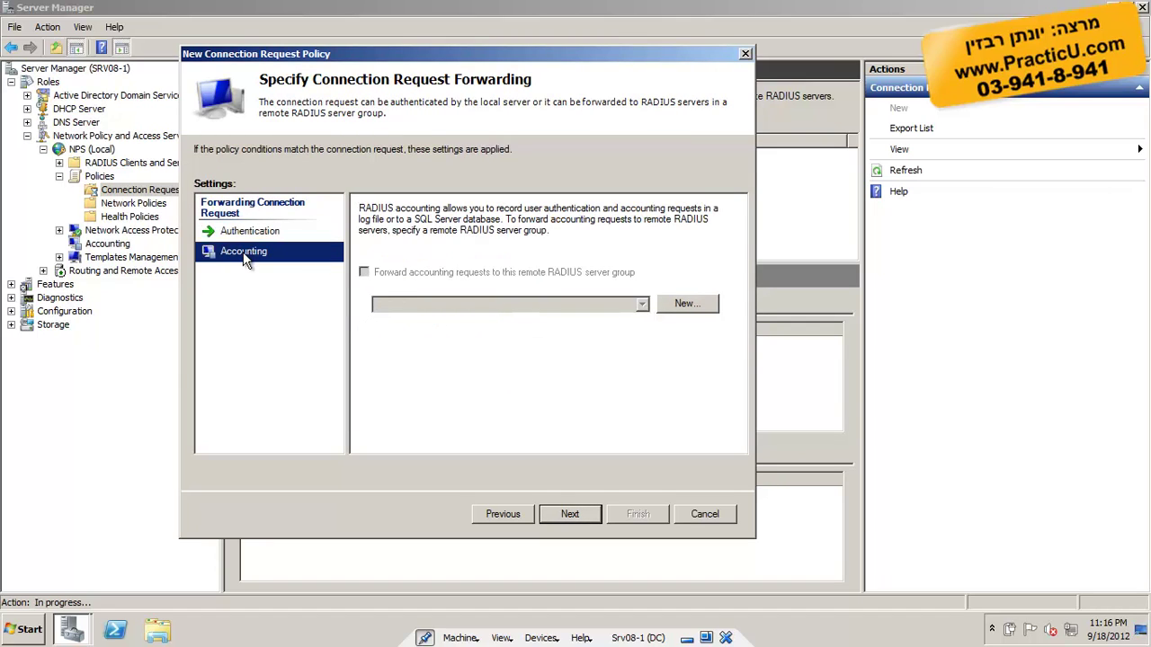
click(580, 516)
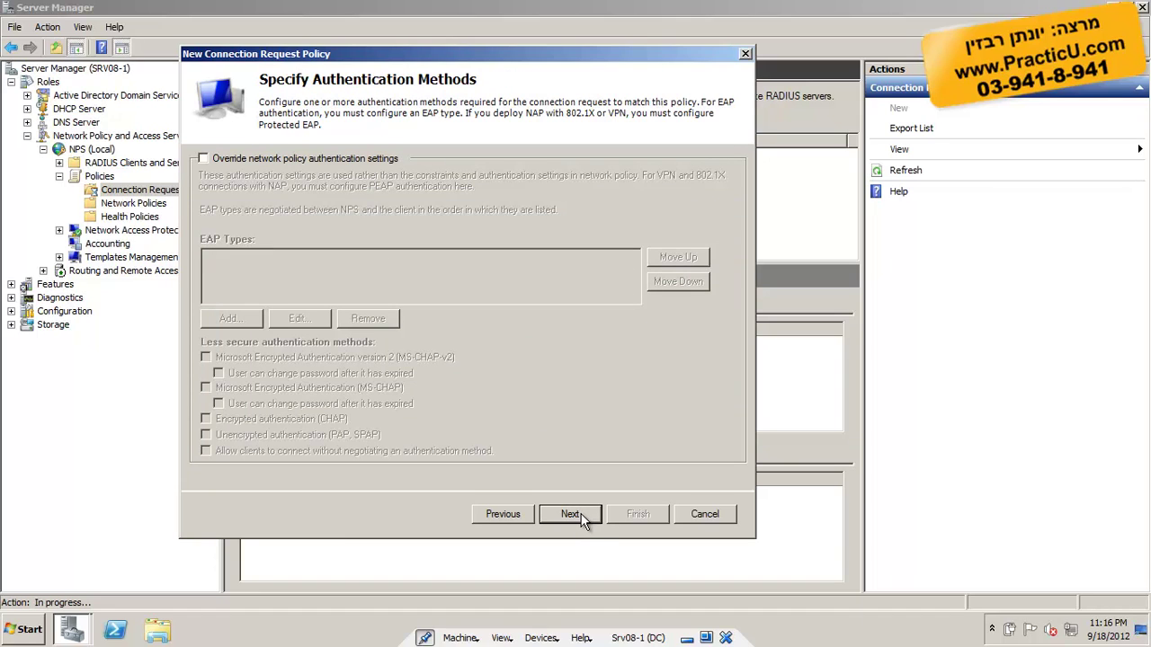
Override the network policy authentication settings with the Microsoft: Smart Card or other certificate EAP type and MS-CHAP-v2
click(316, 158)
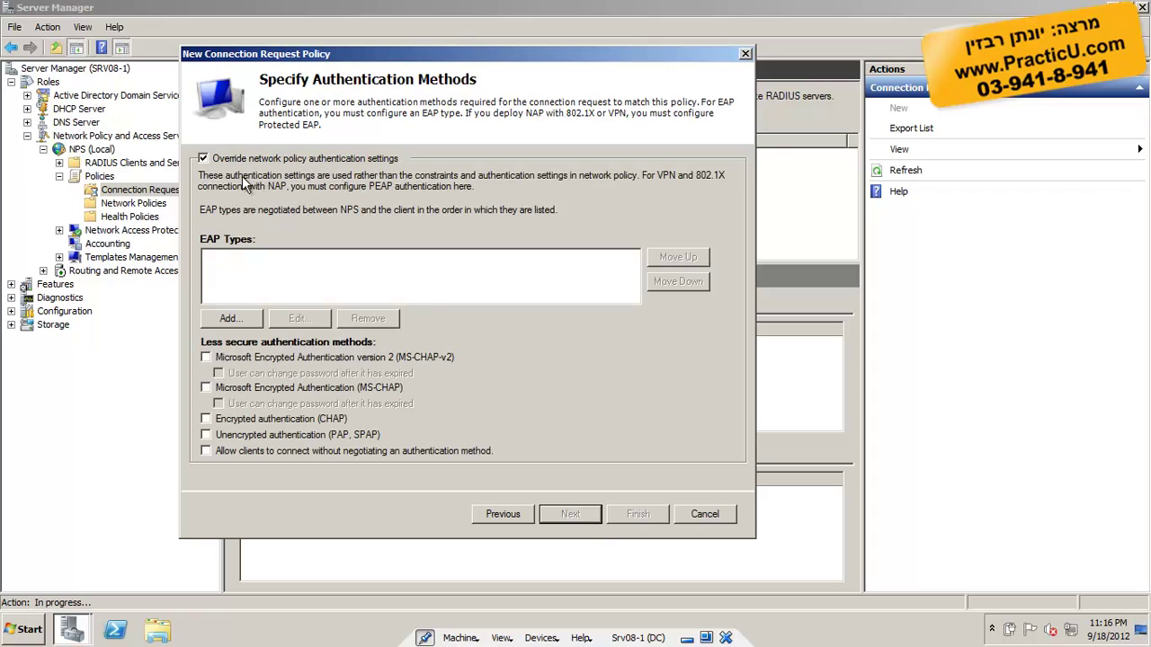
click(230, 322)
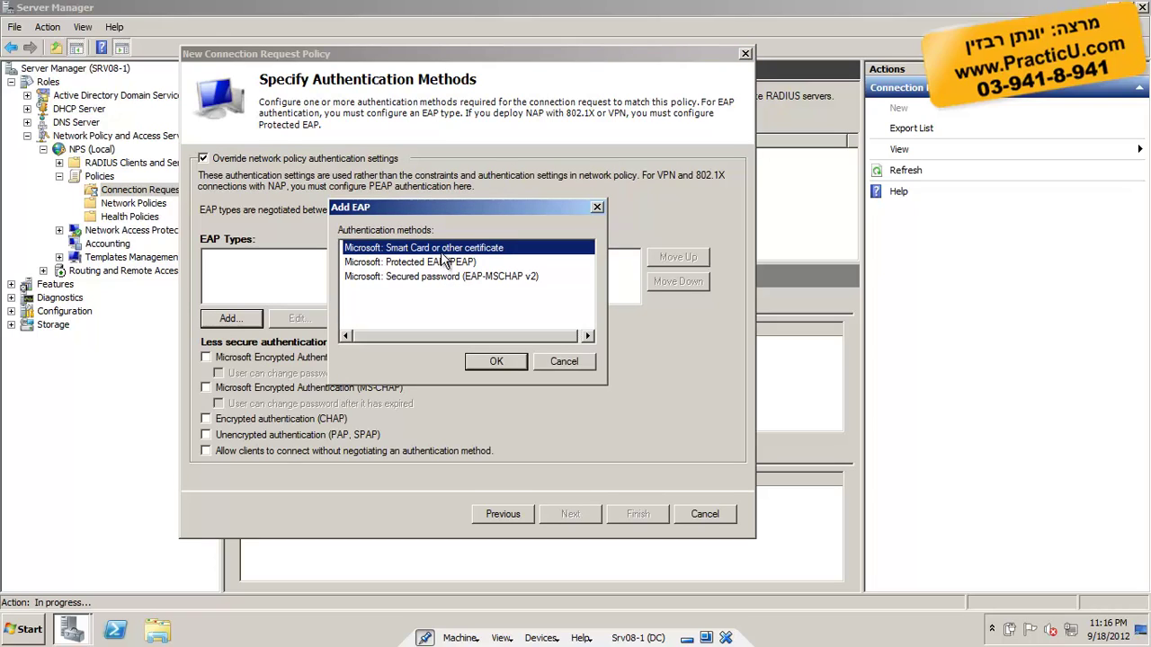
click(496, 362)
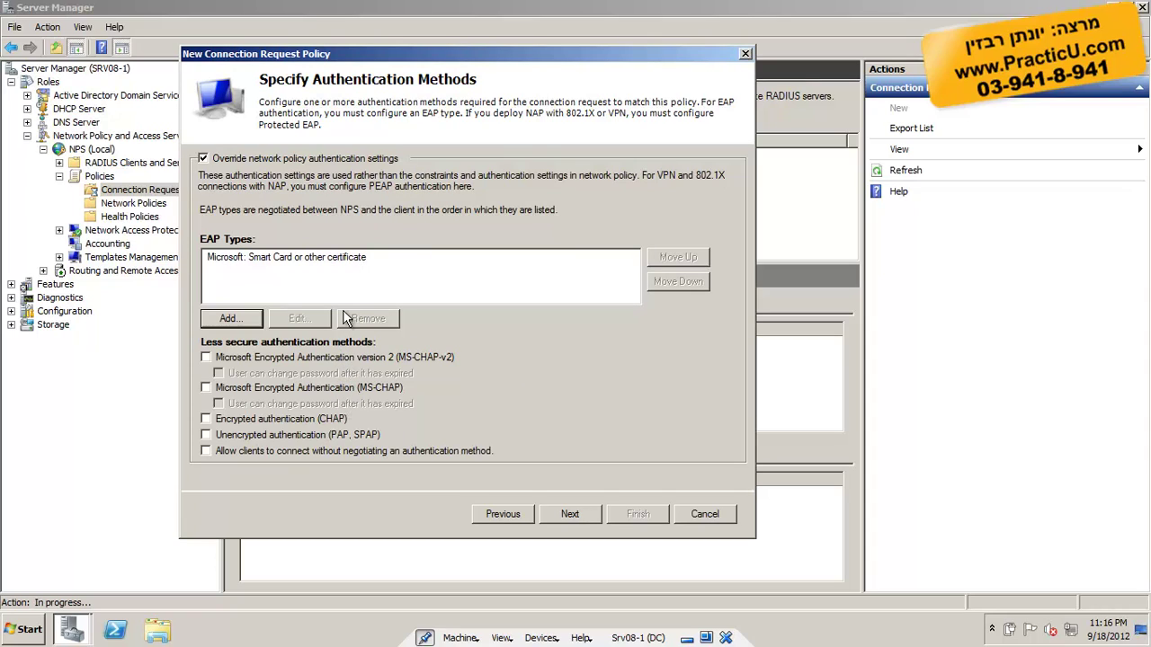
click(242, 355)
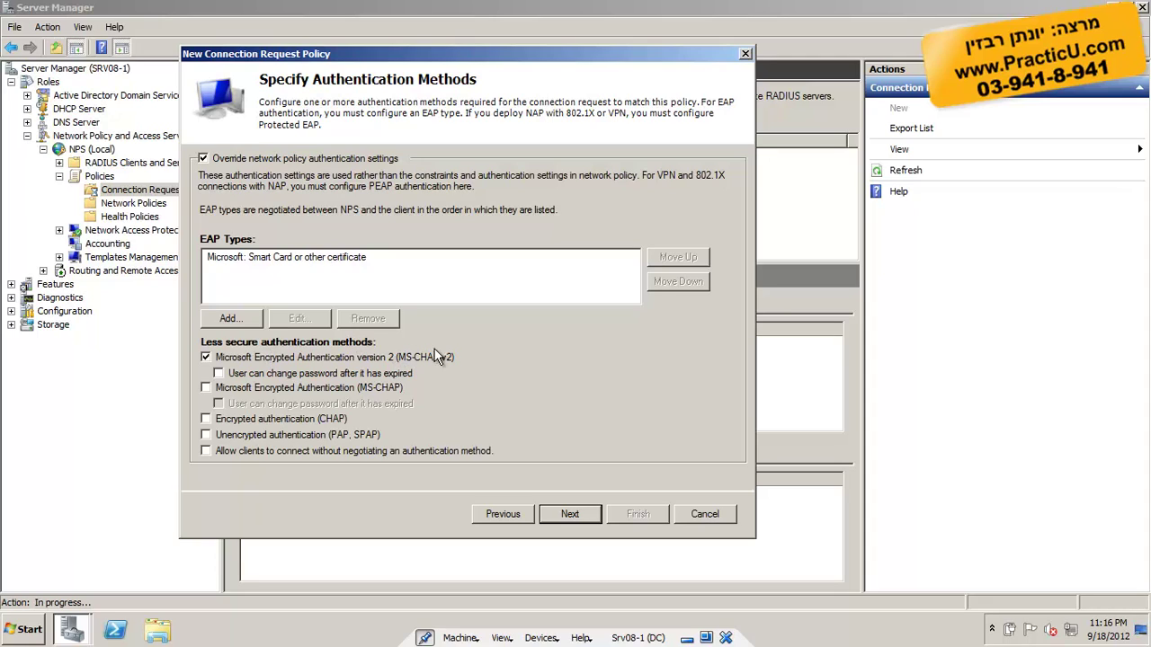
click(249, 273)
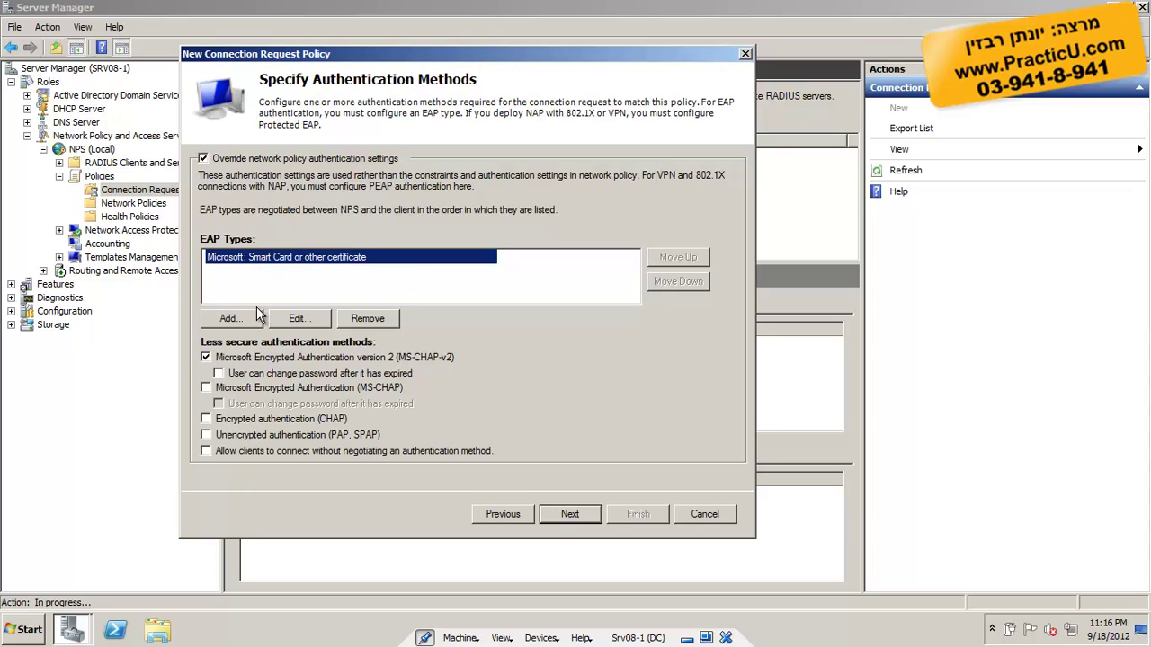
click(572, 517)
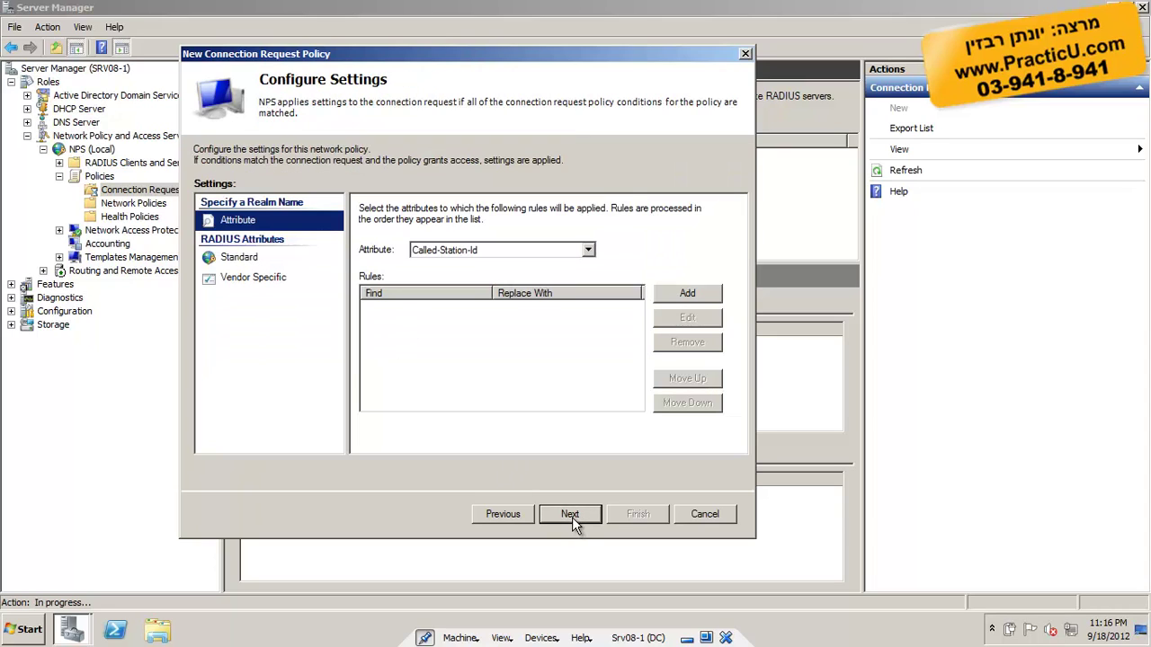
Finish the Managers policy without adding realm or RADIUS attributes, and display its conditions and settings in the policy list
click(241, 261)
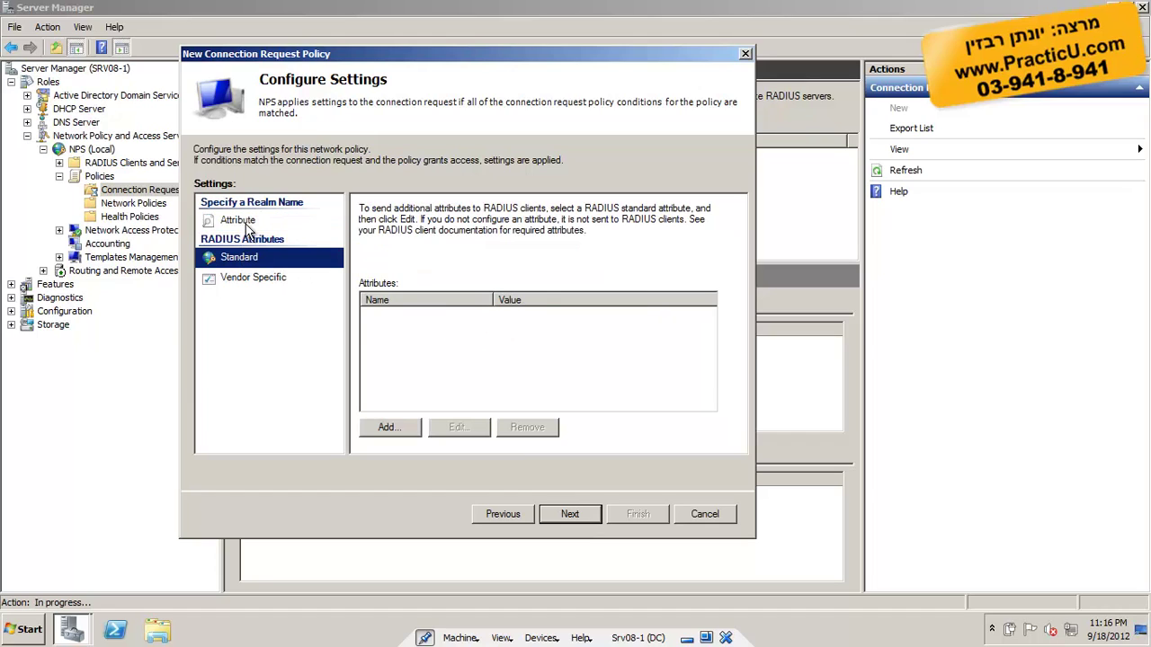
click(248, 223)
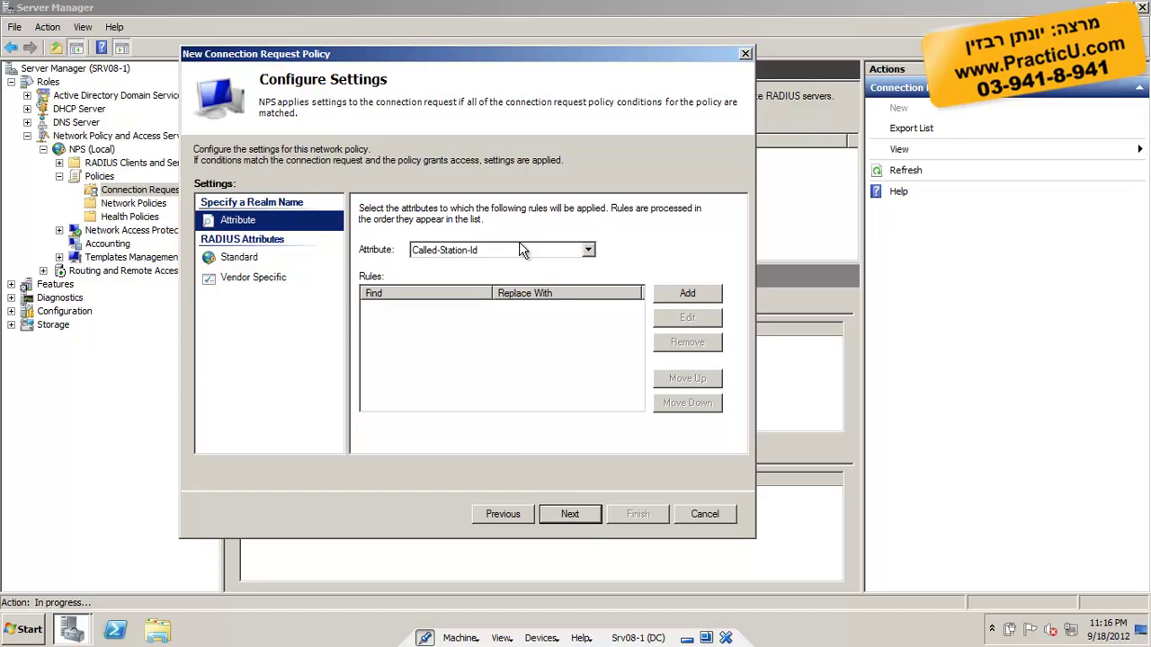
click(251, 260)
click(252, 280)
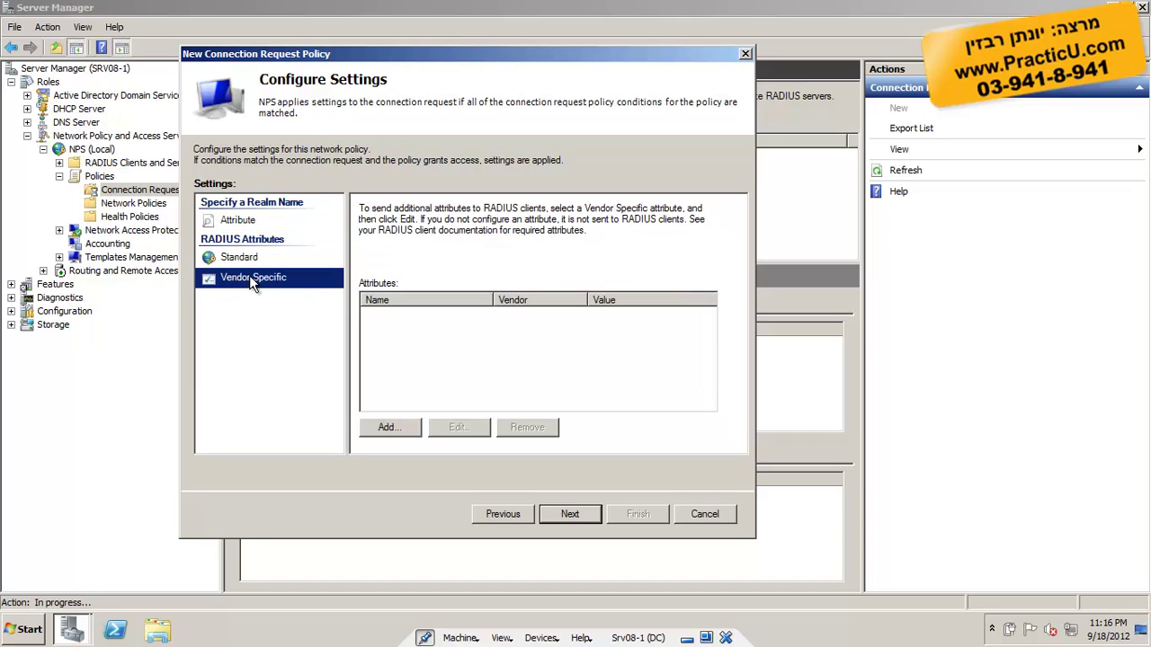
click(250, 260)
click(256, 222)
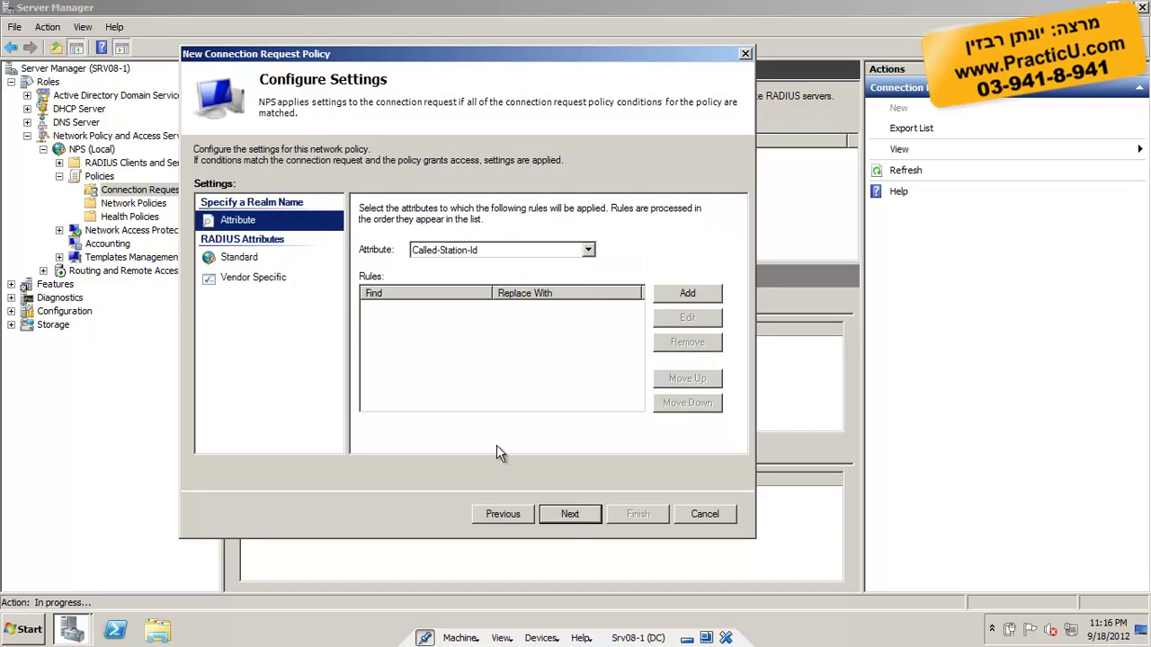
click(571, 515)
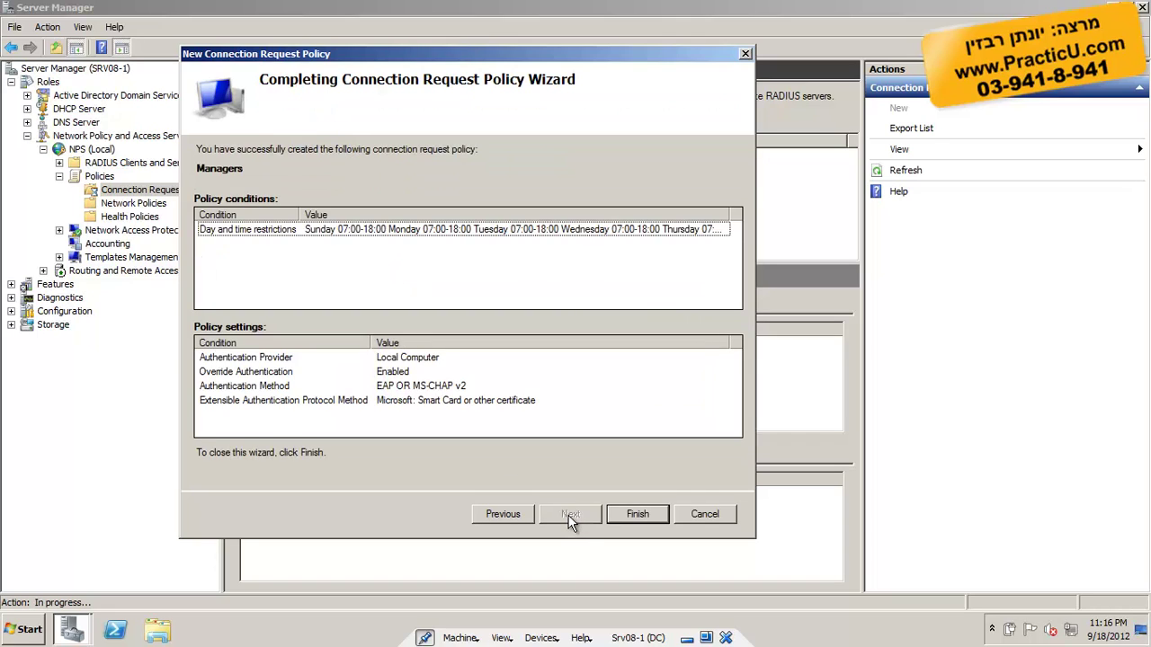
click(634, 514)
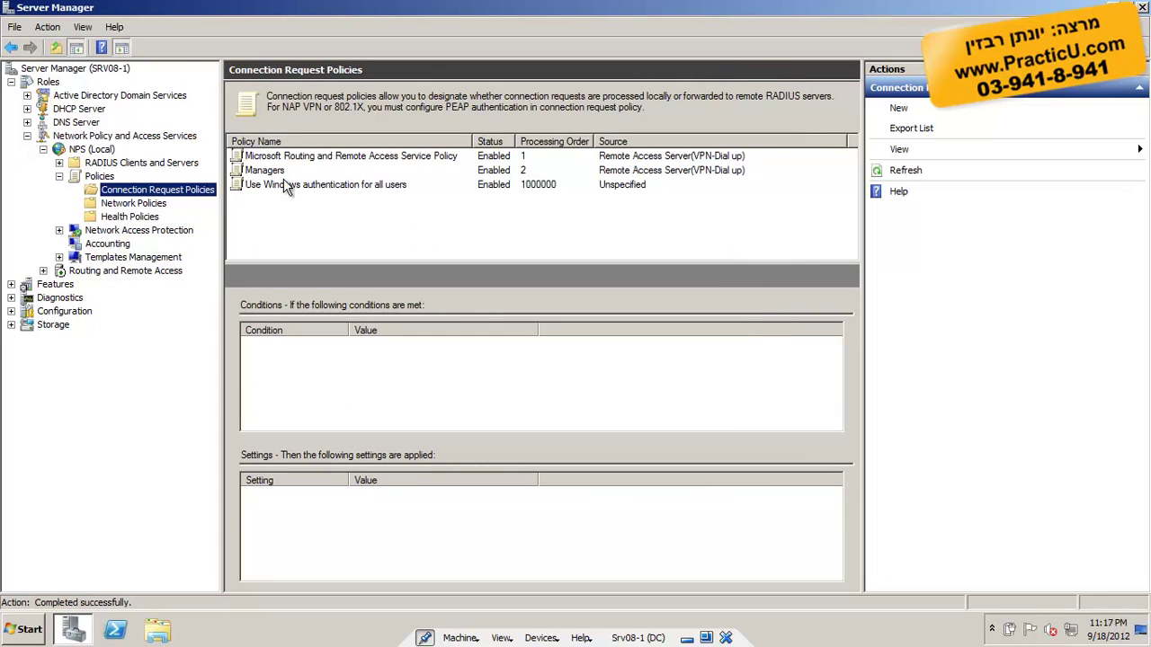
click(272, 173)
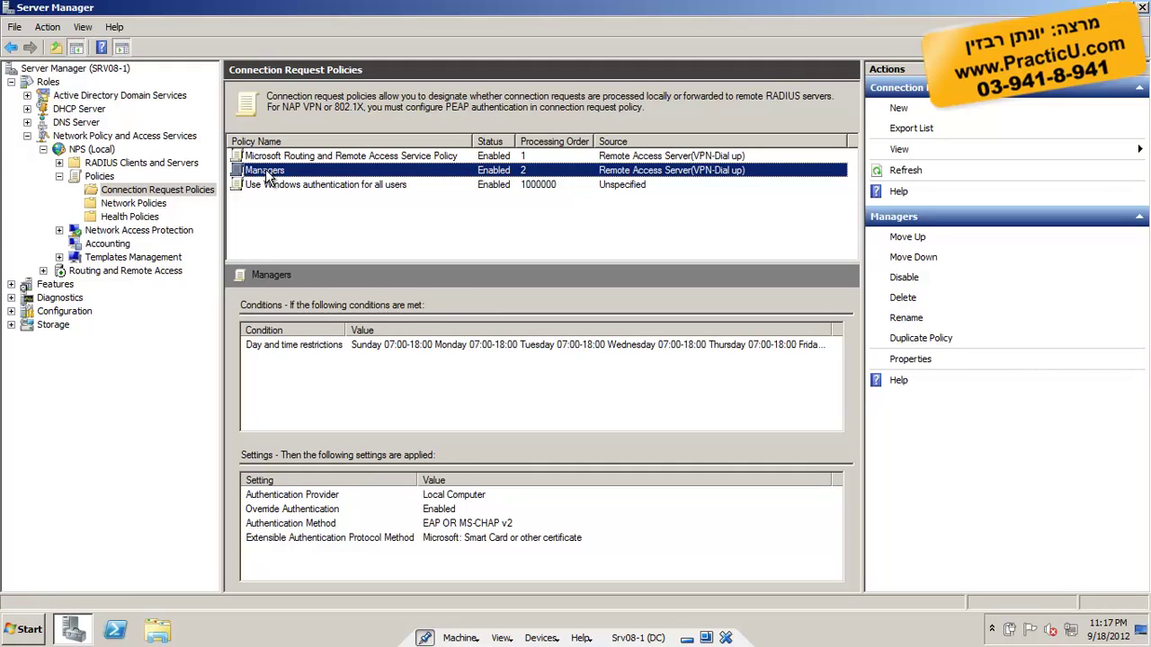
Rename the Managers connection request policy to Hours
click(267, 173)
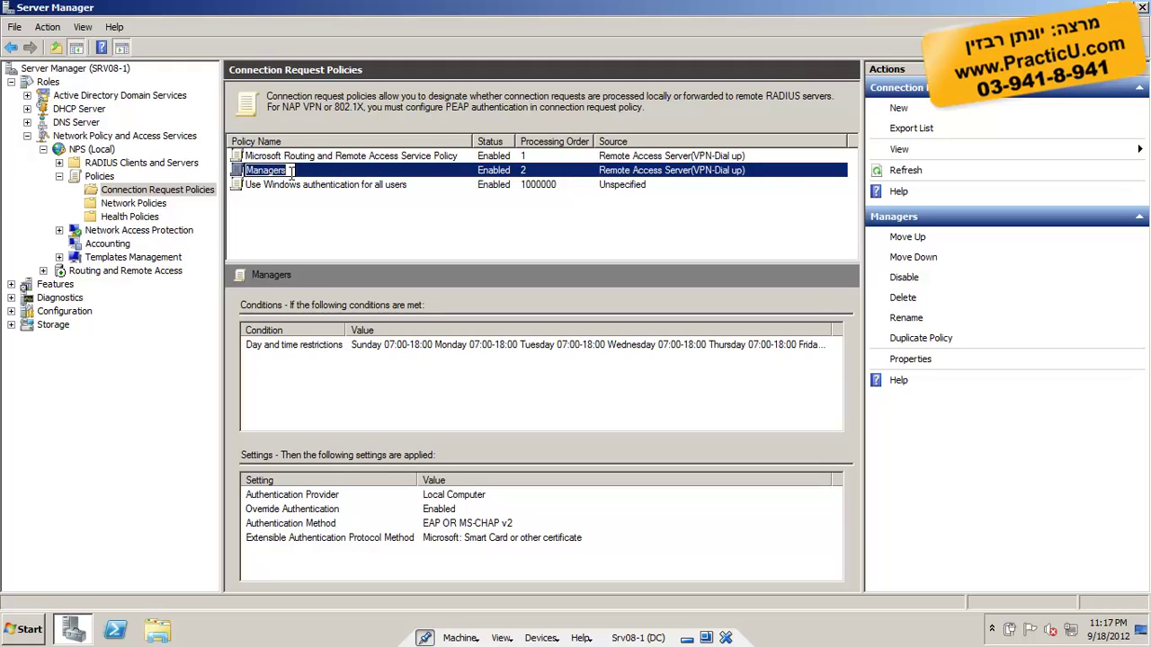
text(Hours)
key(Return)
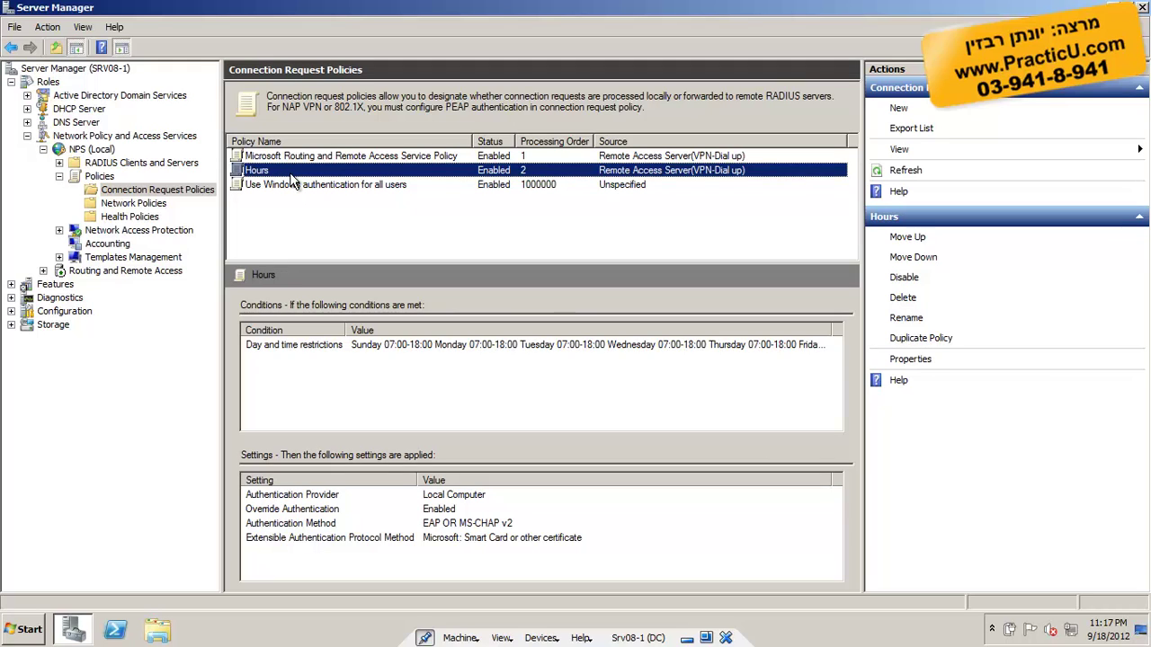
Rename the Hours connection request policy to PracticU 1
click(290, 176)
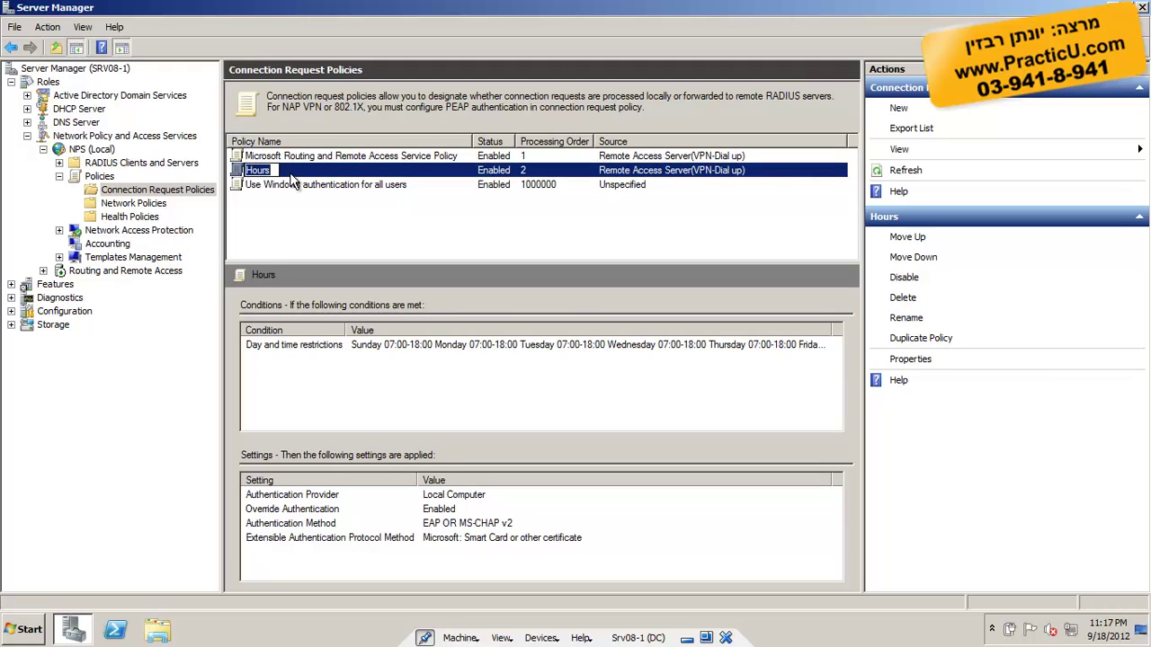
text(PracticU 1)
key(Return)
Review the overview, conditions and authentication settings of the Microsoft Routing and Remote Access Service Policy without changing them
right_click(292, 180)
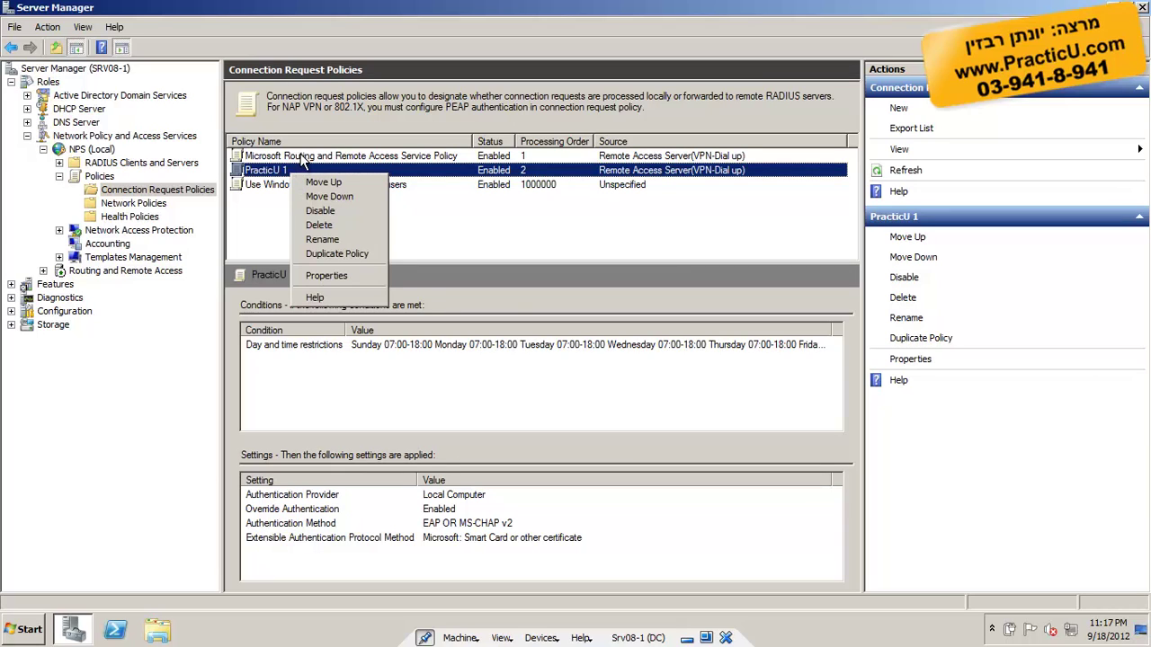
click(303, 157)
double_click(301, 155)
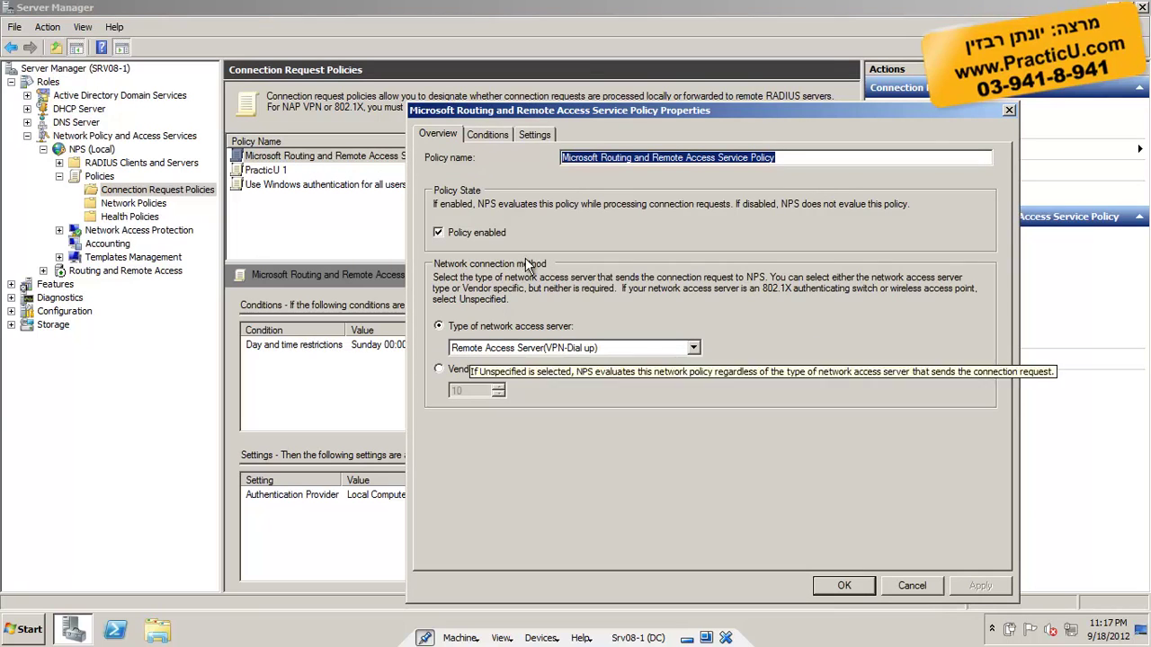
click(489, 135)
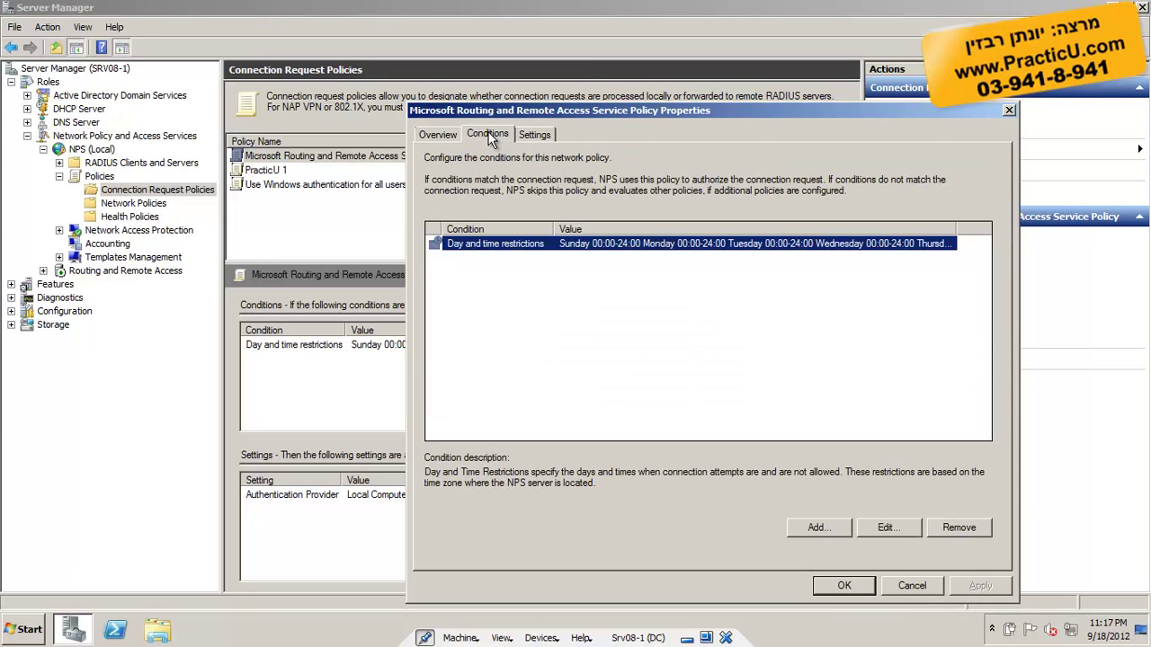
click(547, 137)
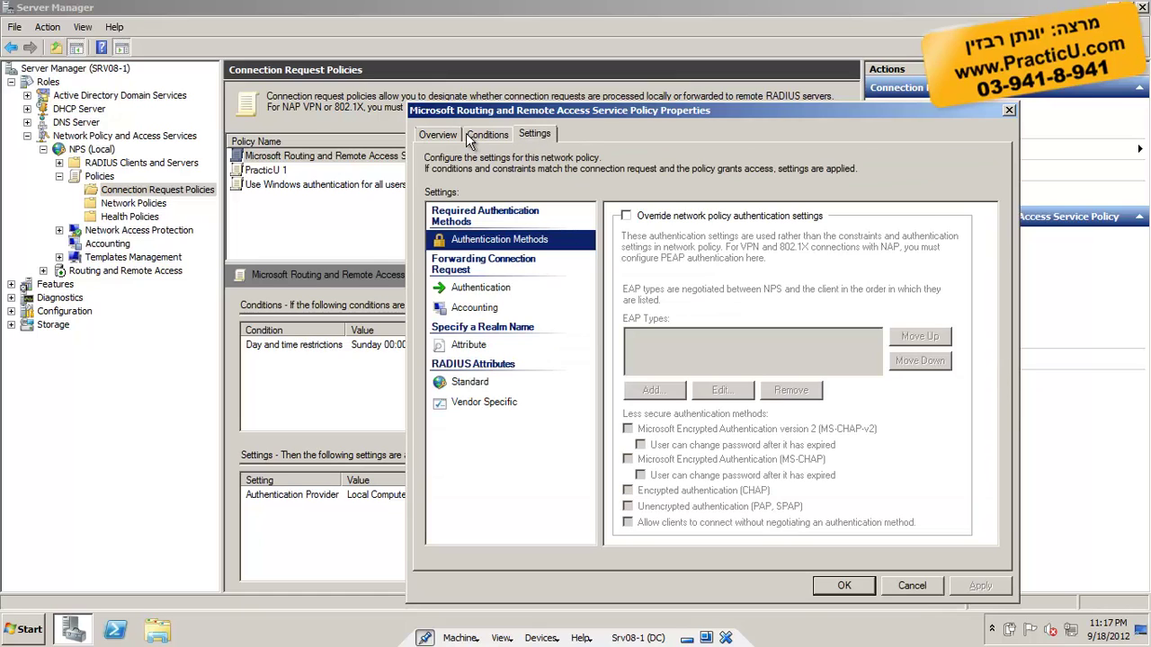
click(1009, 109)
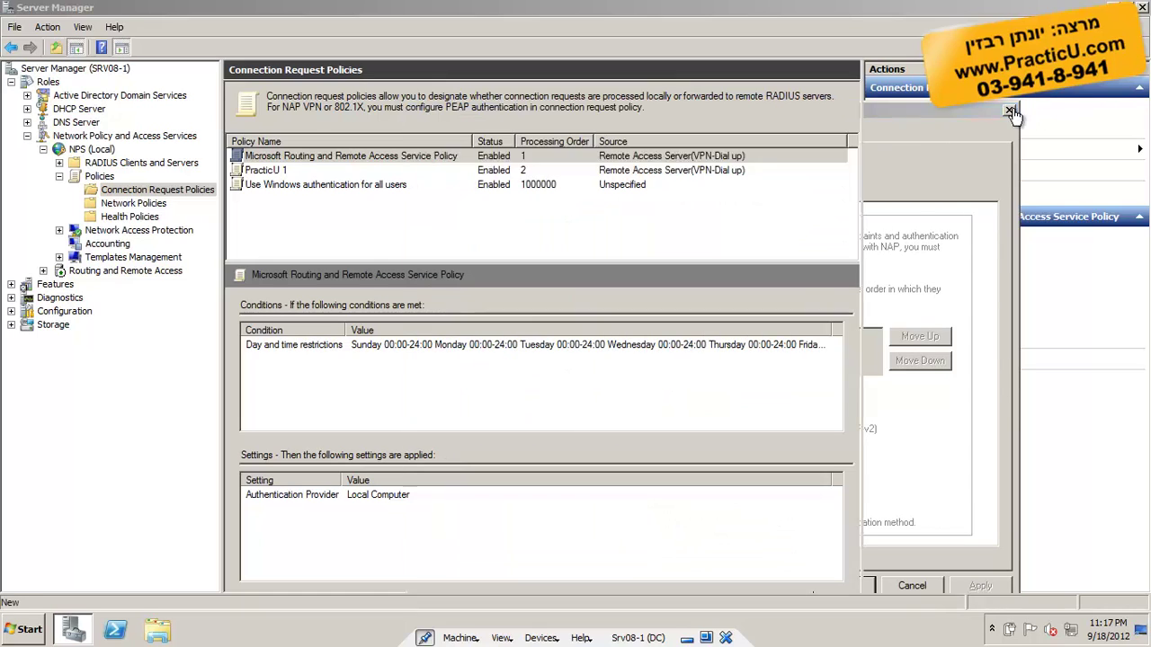
Move the PracticU 1 policy above the Microsoft Routing and Remote Access Service Policy in the processing order
click(402, 171)
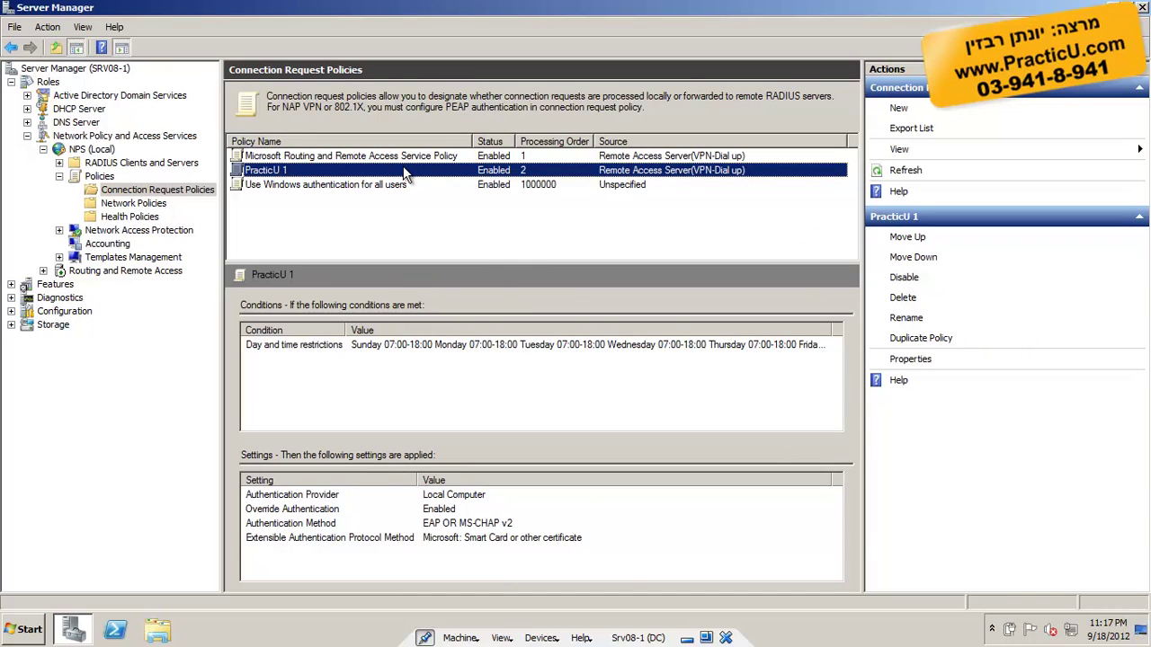
right_click(402, 167)
click(413, 178)
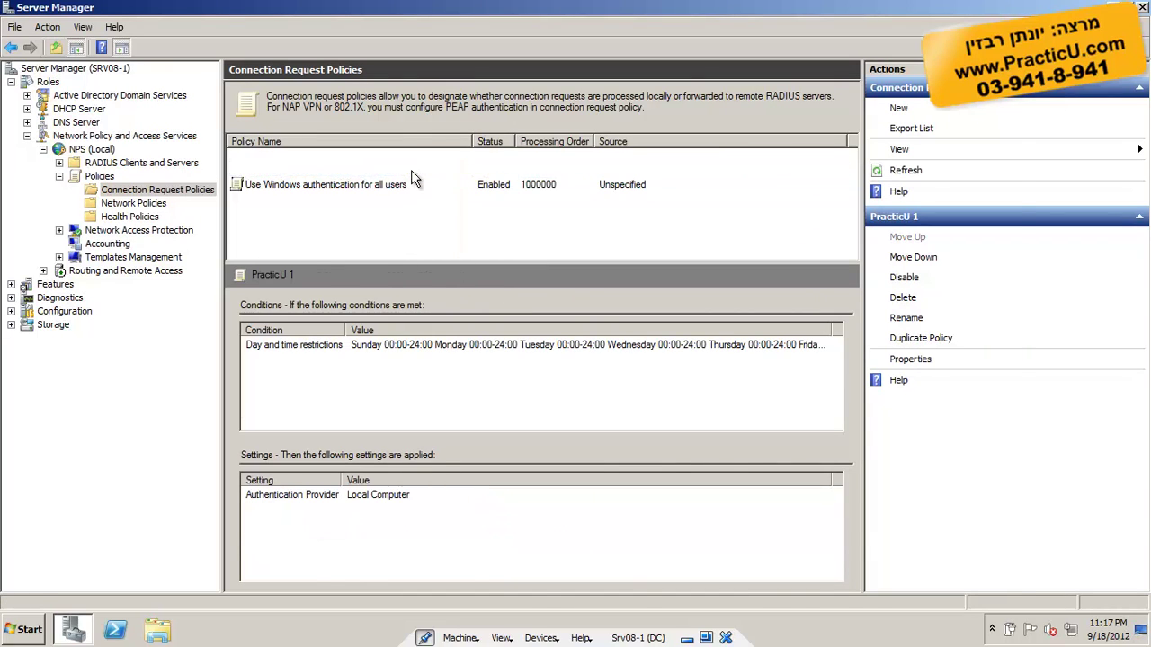
double_click(413, 175)
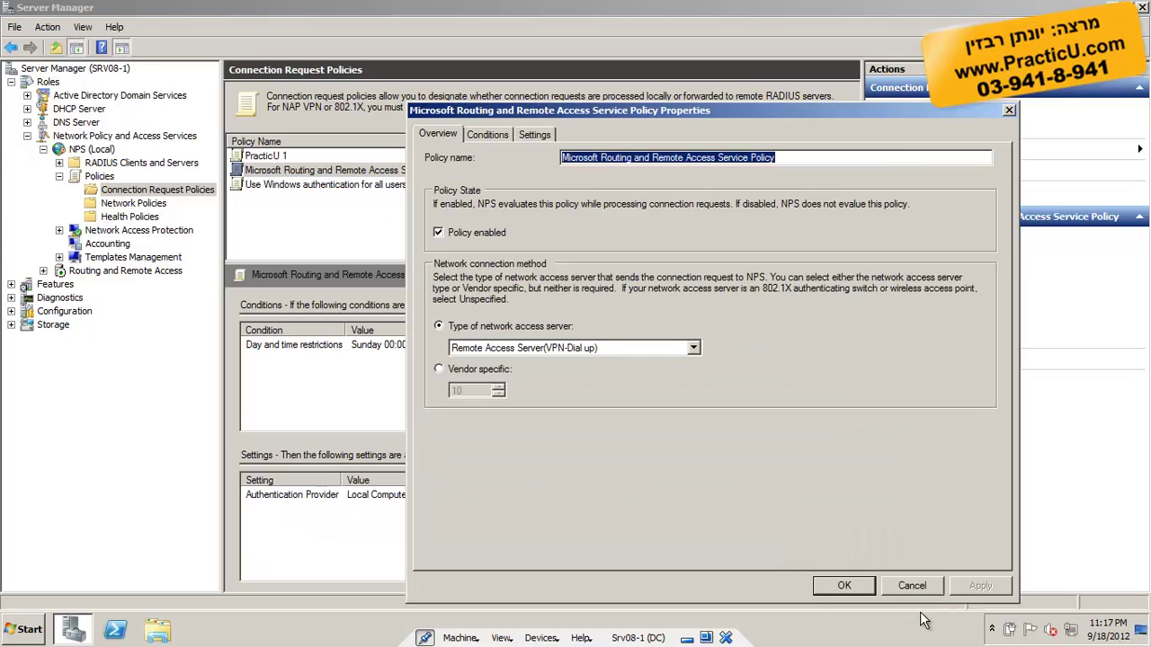
click(908, 586)
Start a new network policy named PracticU 12 with Remote Access Server(VPN-Dial up) as its network access server type
click(150, 202)
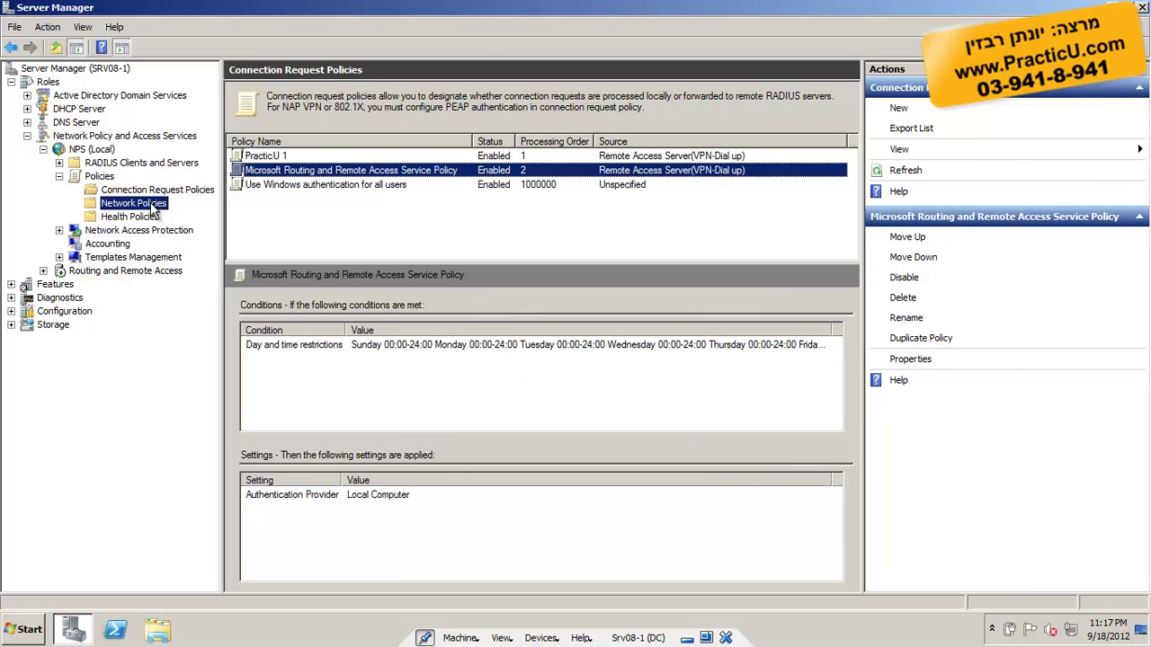
right_click(151, 202)
click(173, 212)
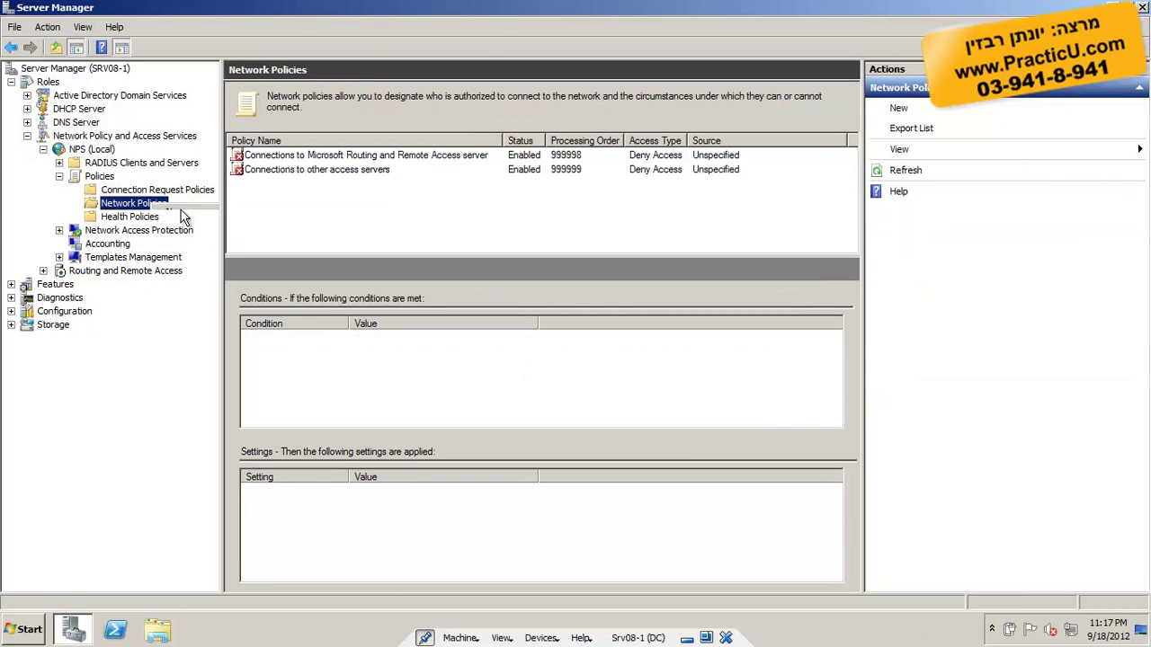
text(PracticU 12)
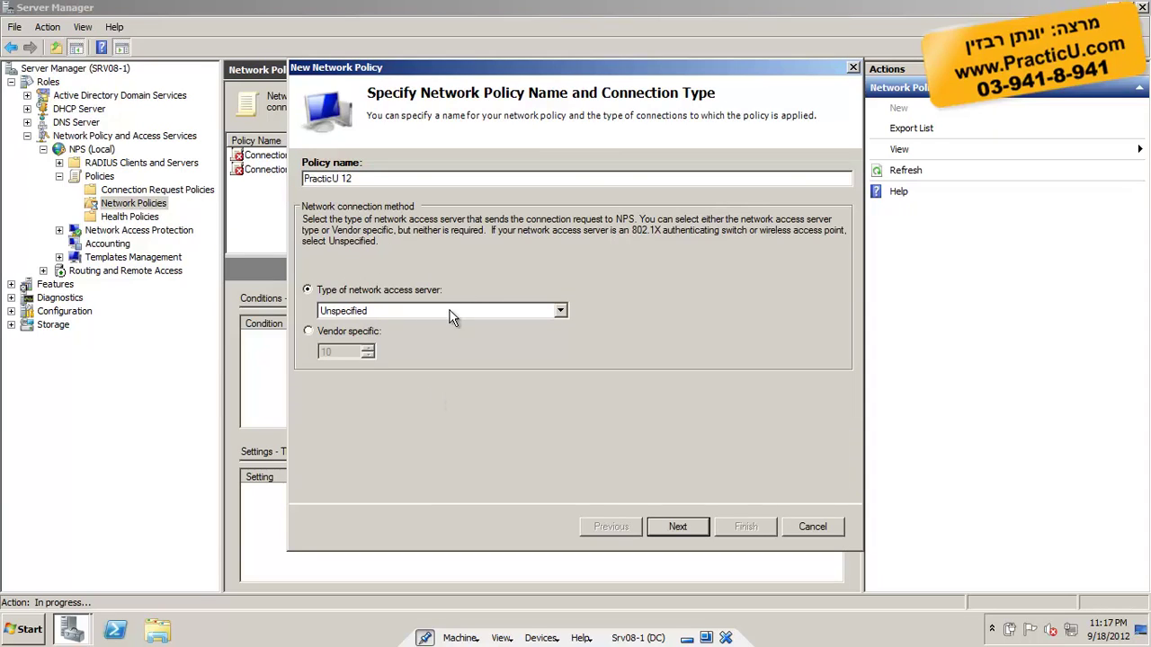
click(452, 311)
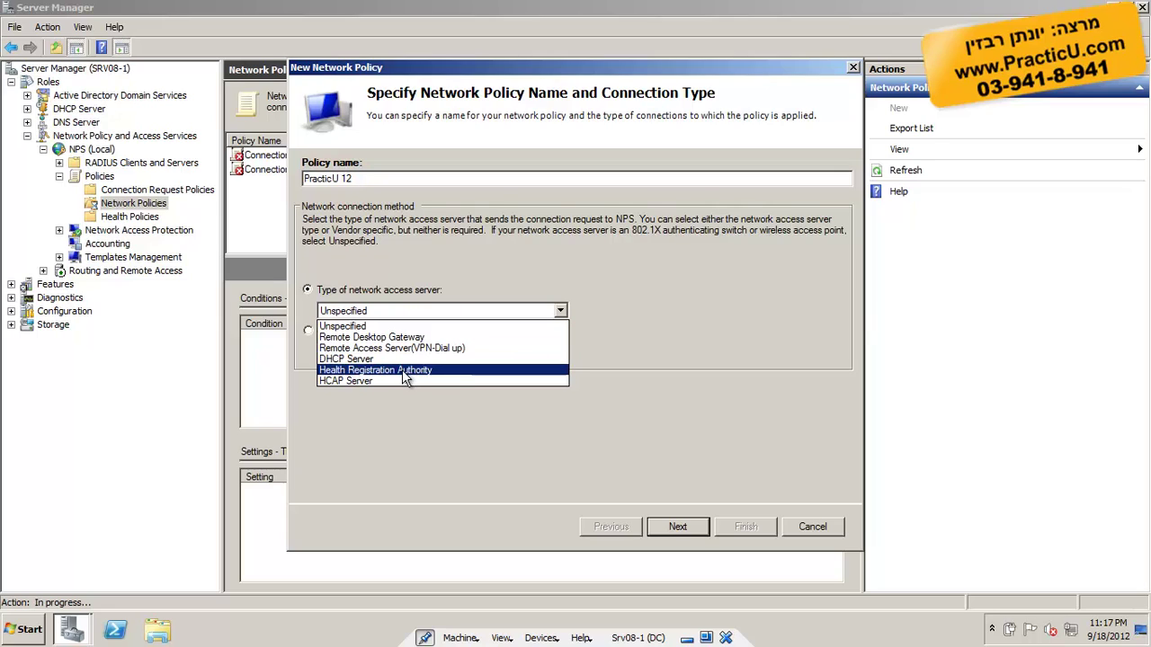
click(418, 351)
click(360, 177)
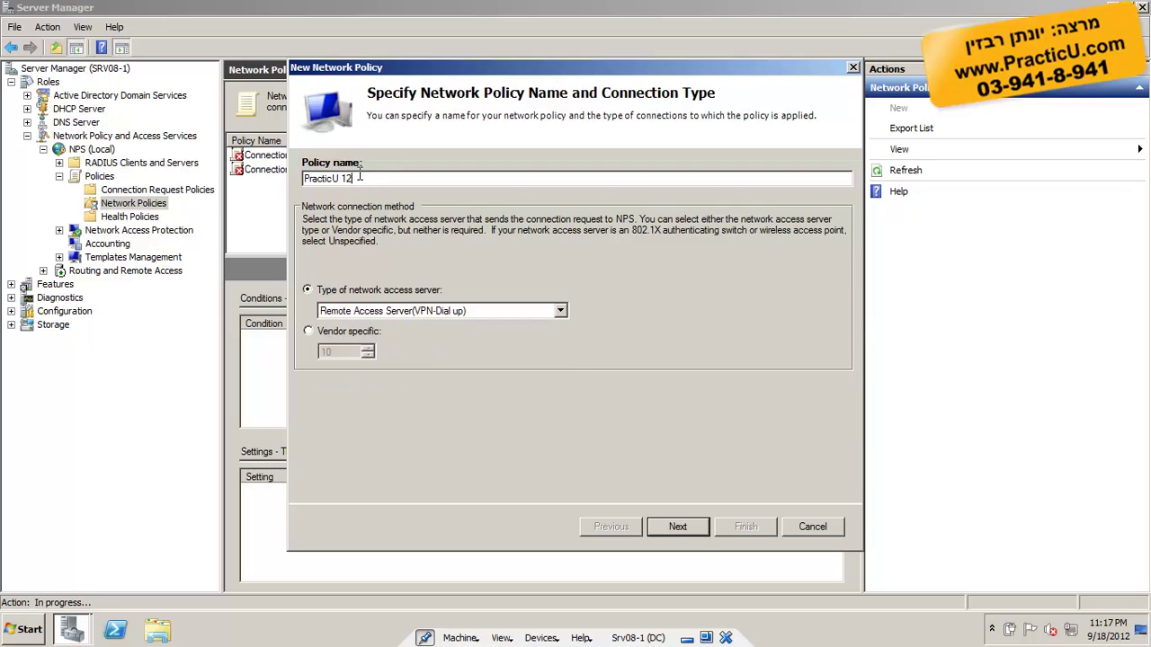
key(Return)
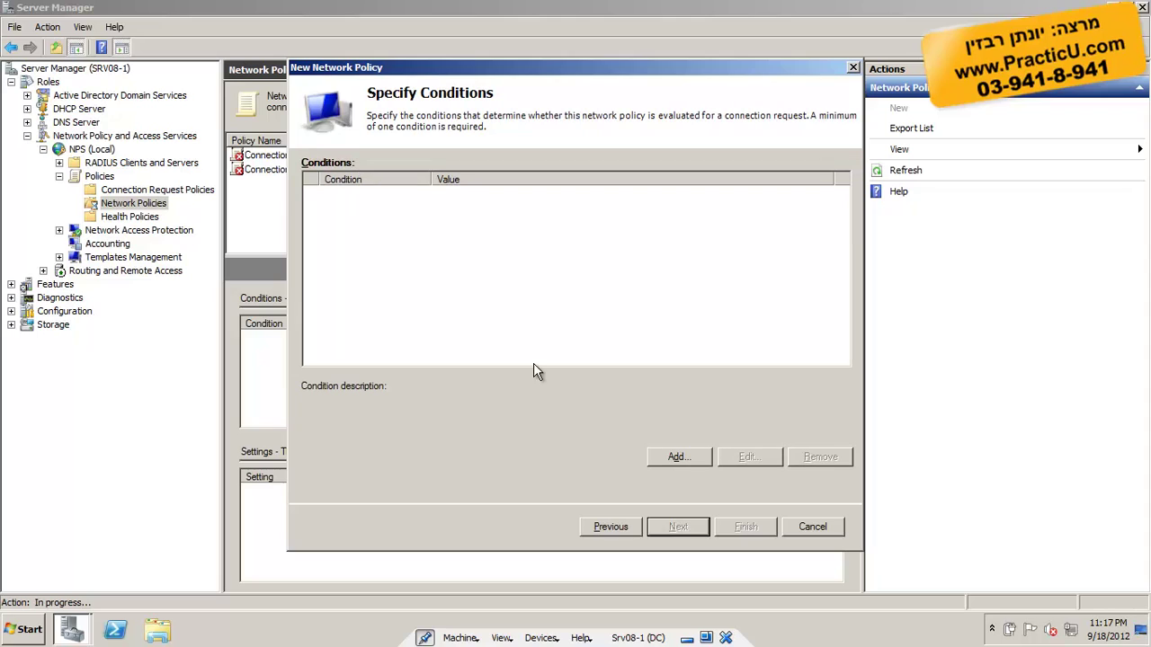
Begin a User Groups condition for the network policy and add the Domain Admins group to it
click(663, 456)
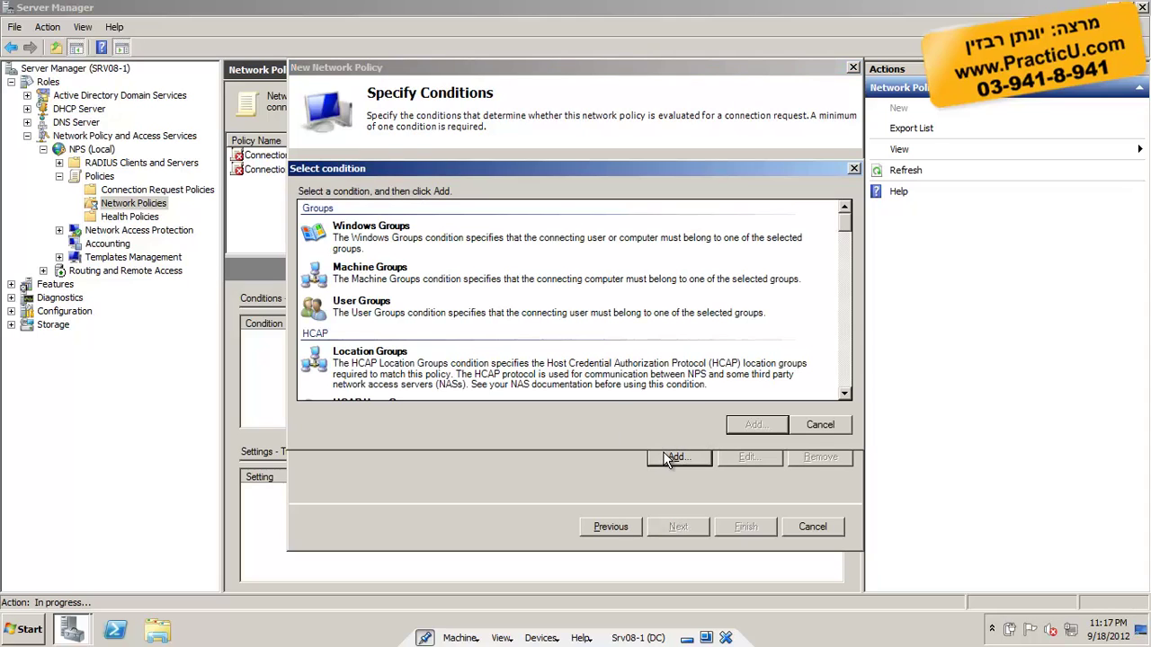
click(334, 320)
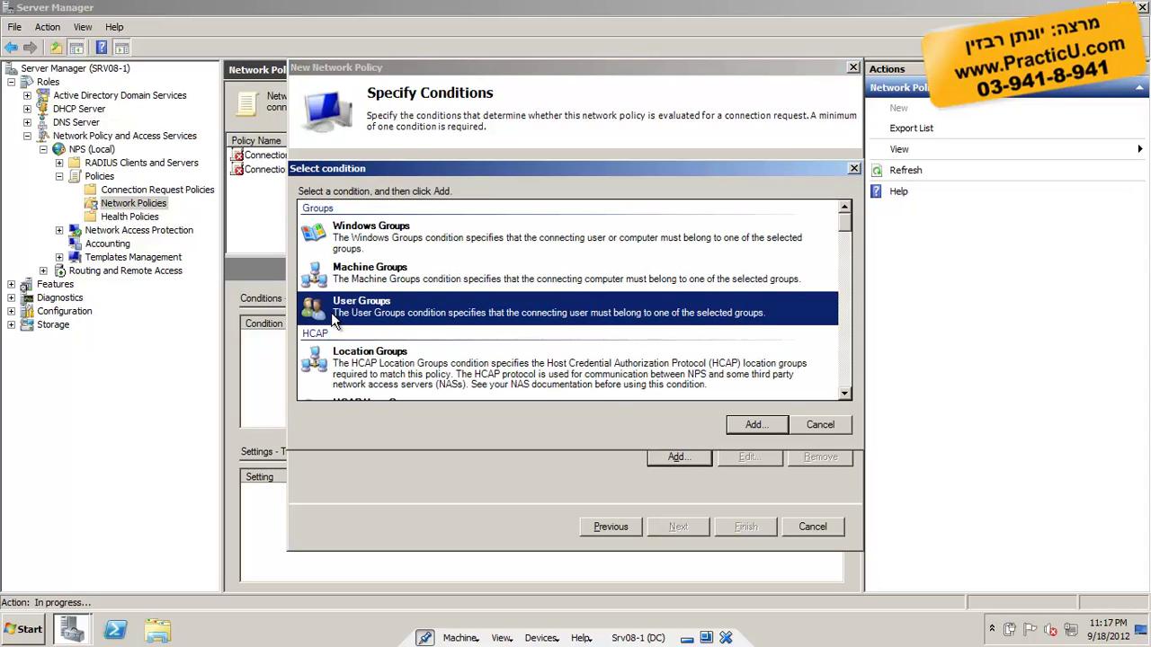
click(741, 423)
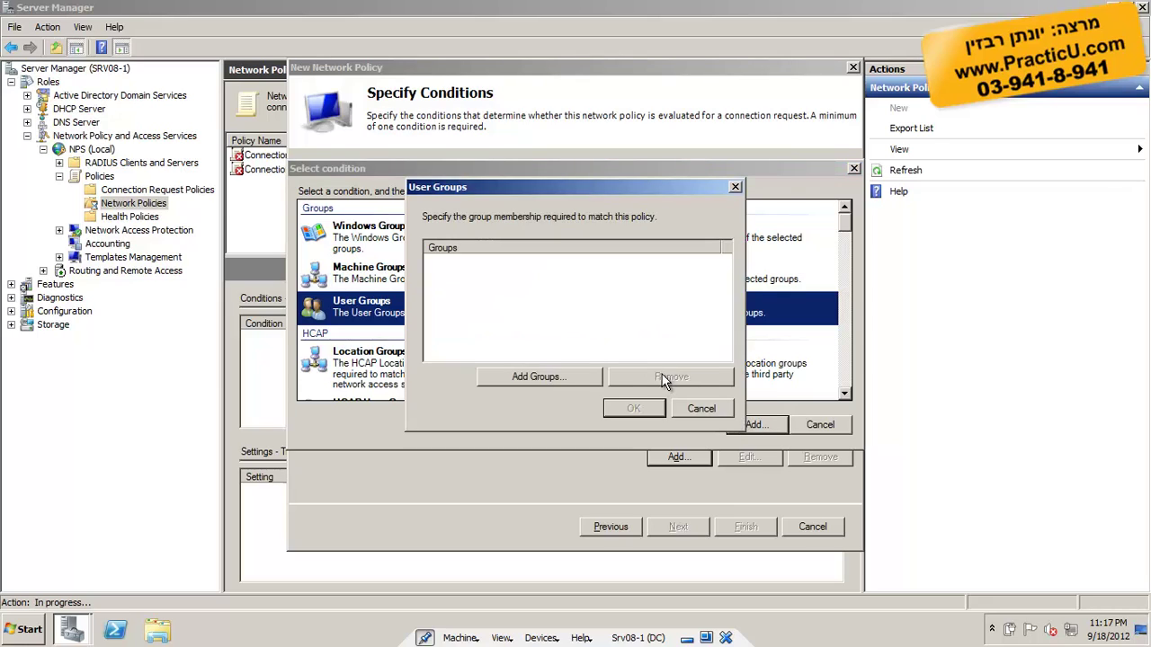
click(570, 381)
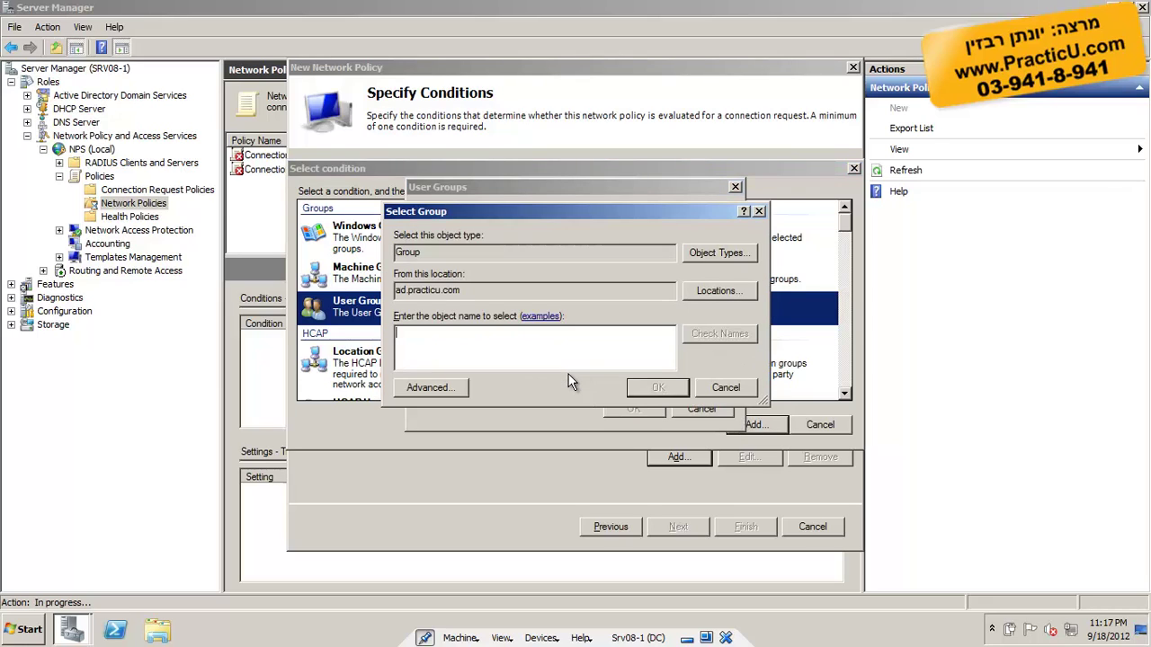
text(admin)
key(ctrl+a)
text(domain admins)
key(Return)
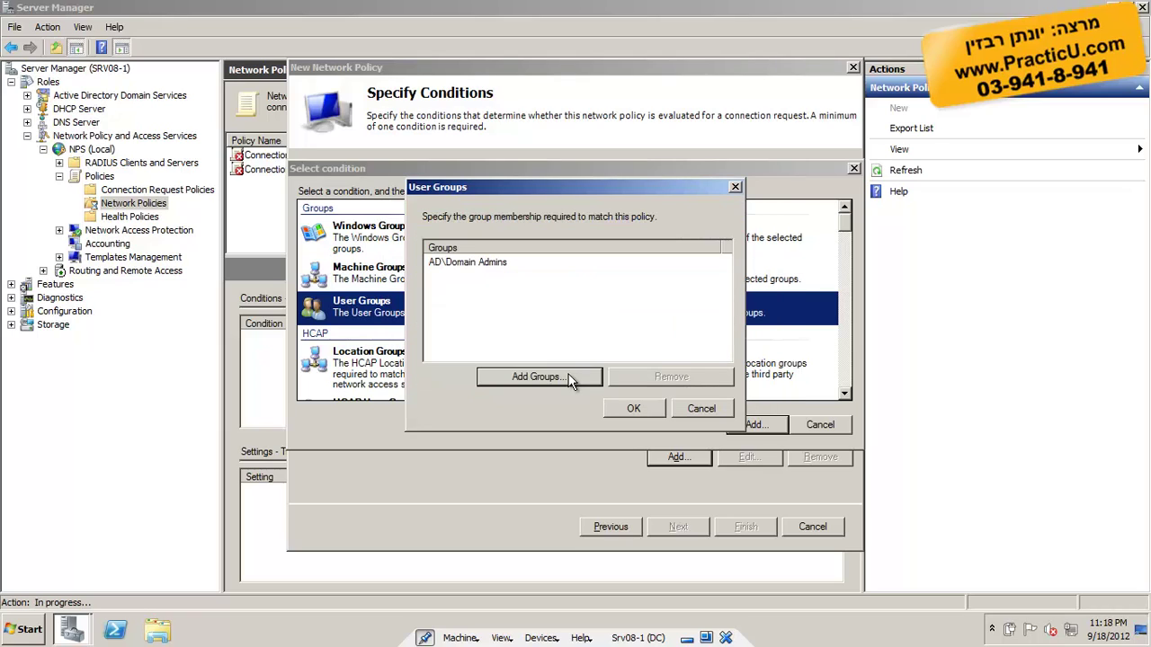
Add the Enterprise Admins group to the User Groups condition as well
click(555, 380)
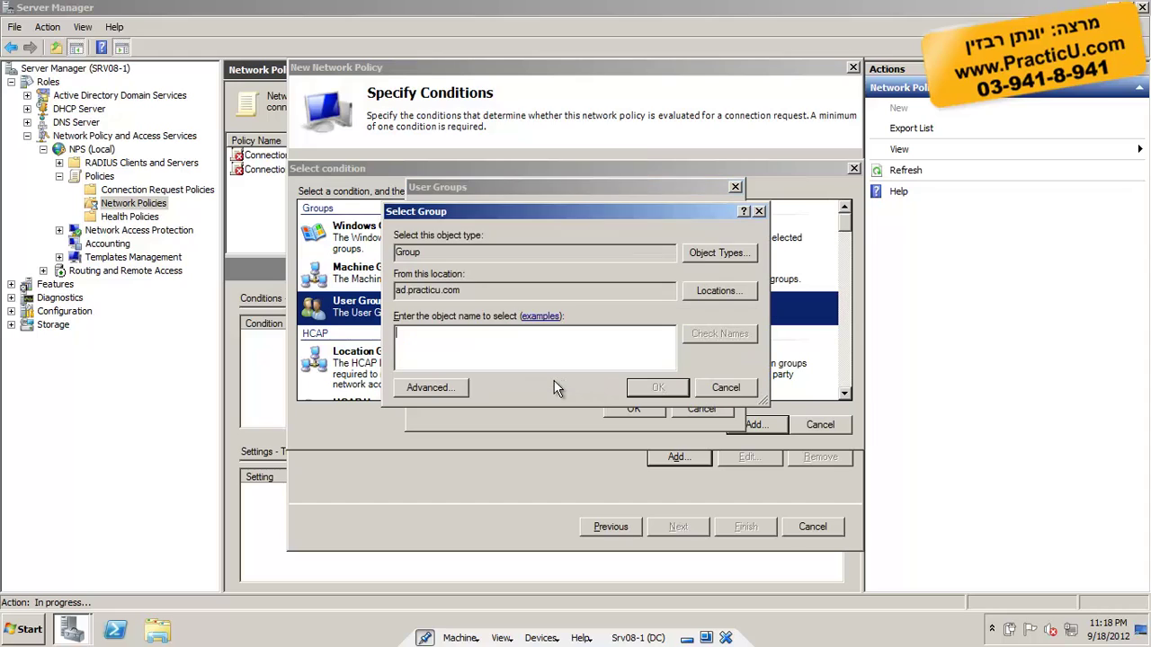
text(enter)
key(Return)
click(438, 270)
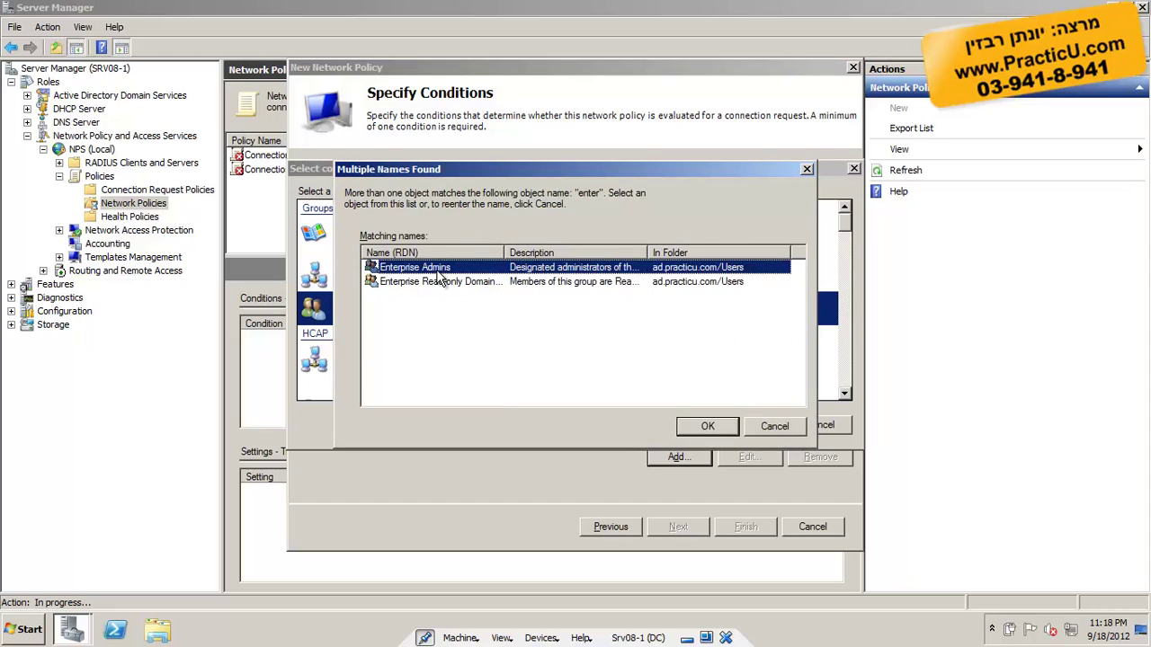
double_click(438, 273)
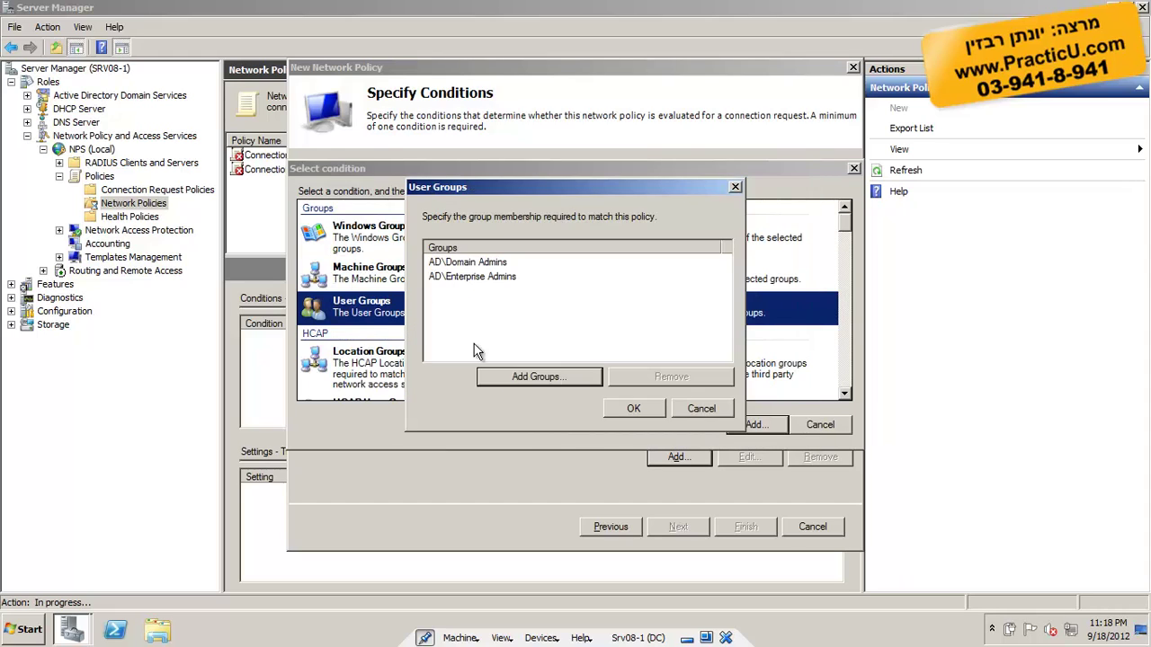
click(474, 263)
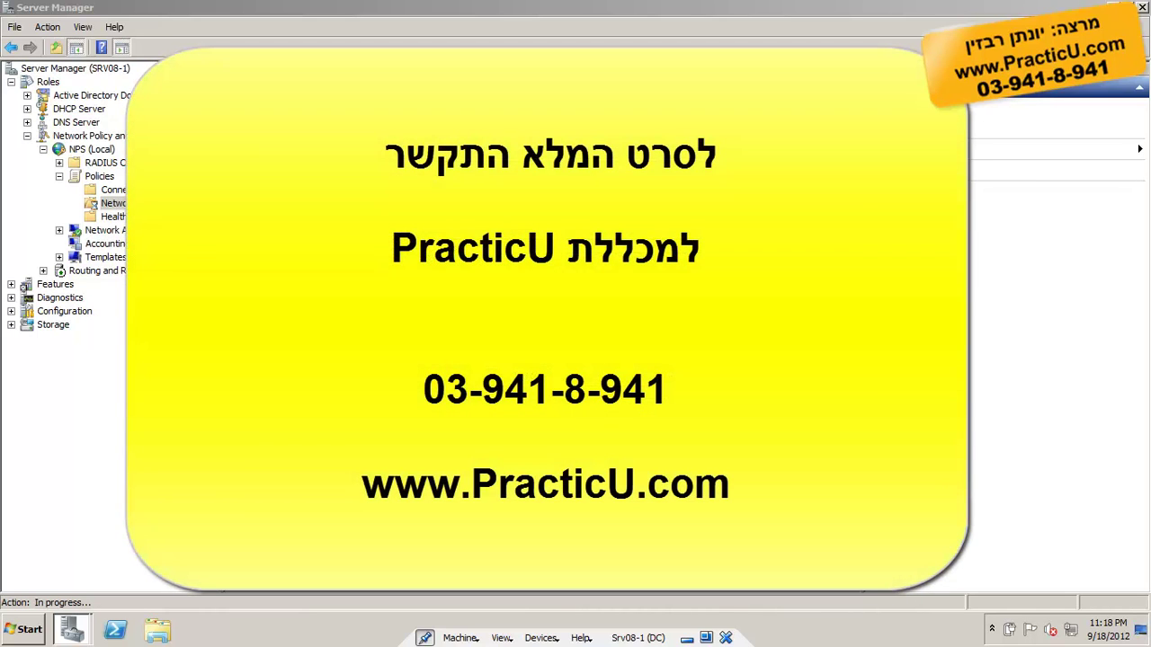